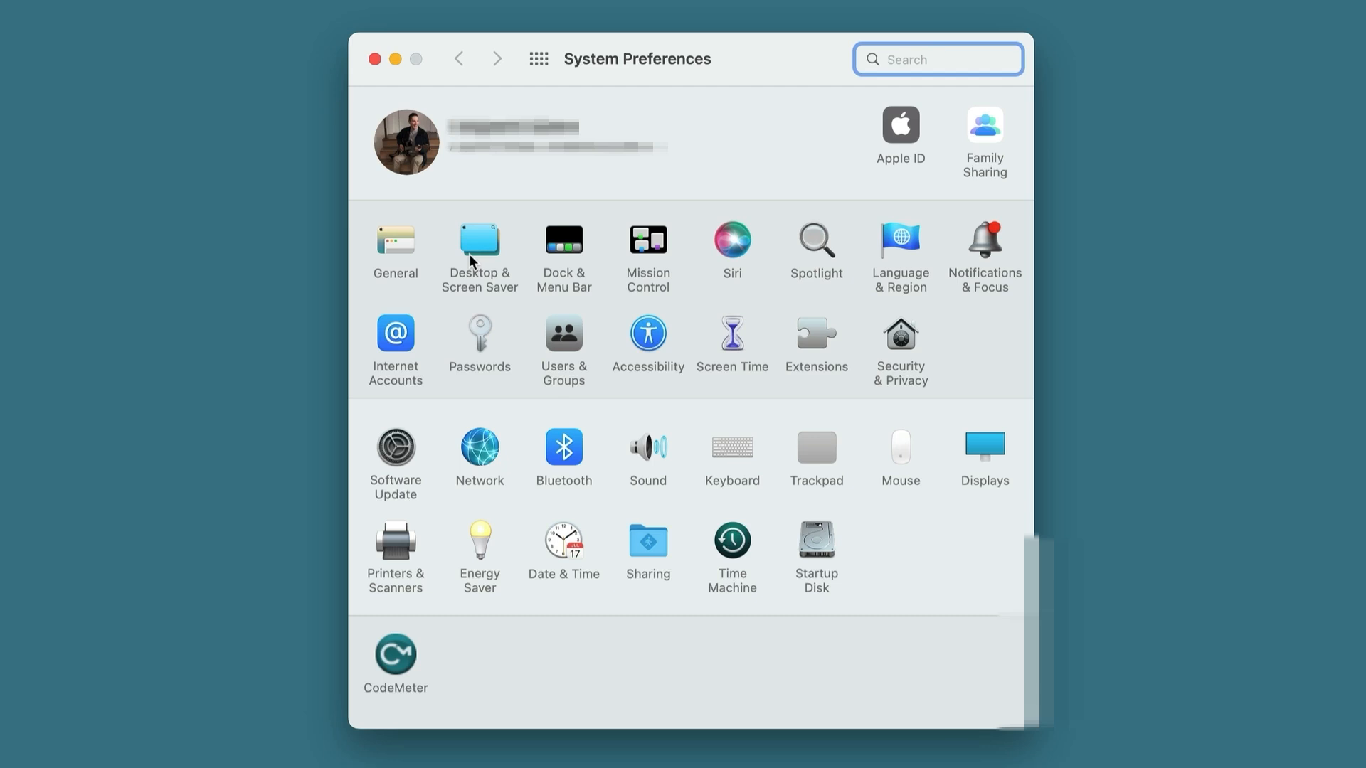
Open the Desktop & Dock page in System Settings and switch automatic Dock hiding on and off again.
left_click(559, 243)
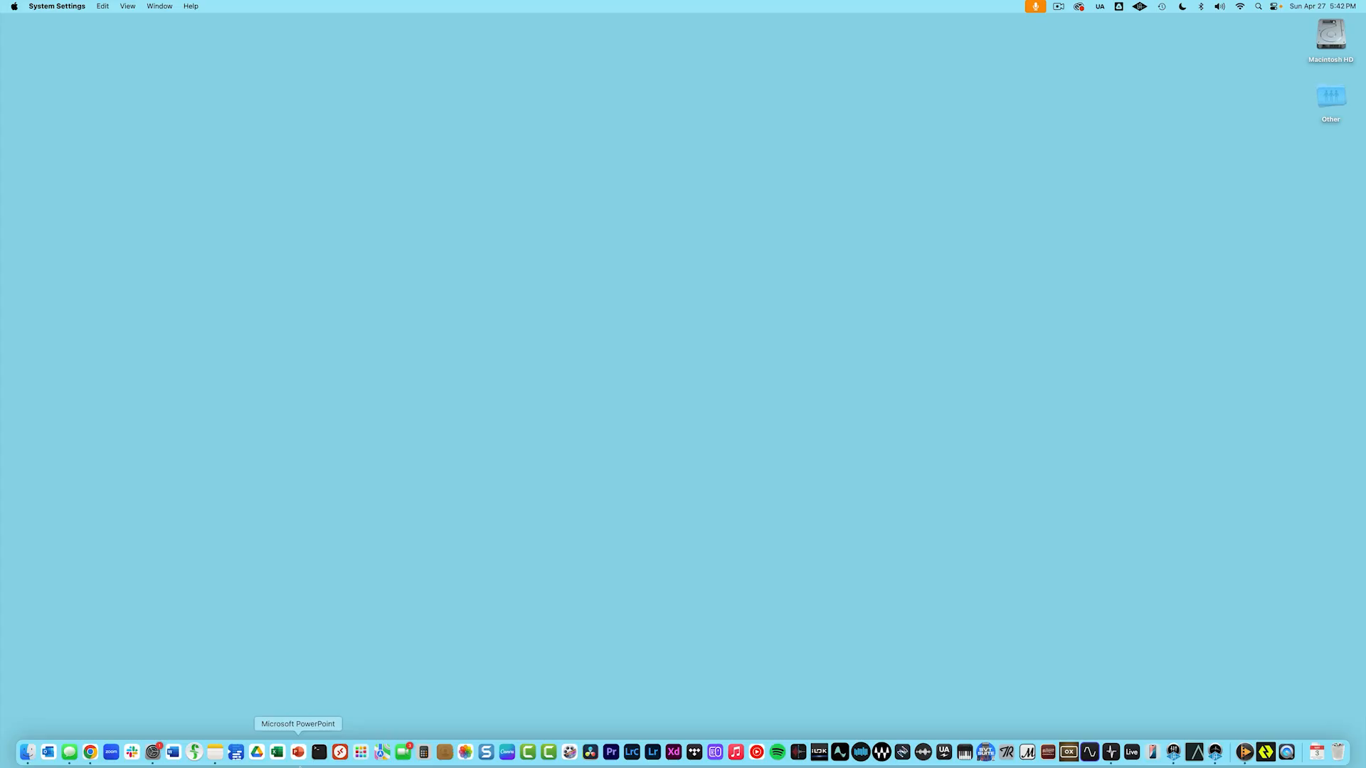
left_click(152, 752)
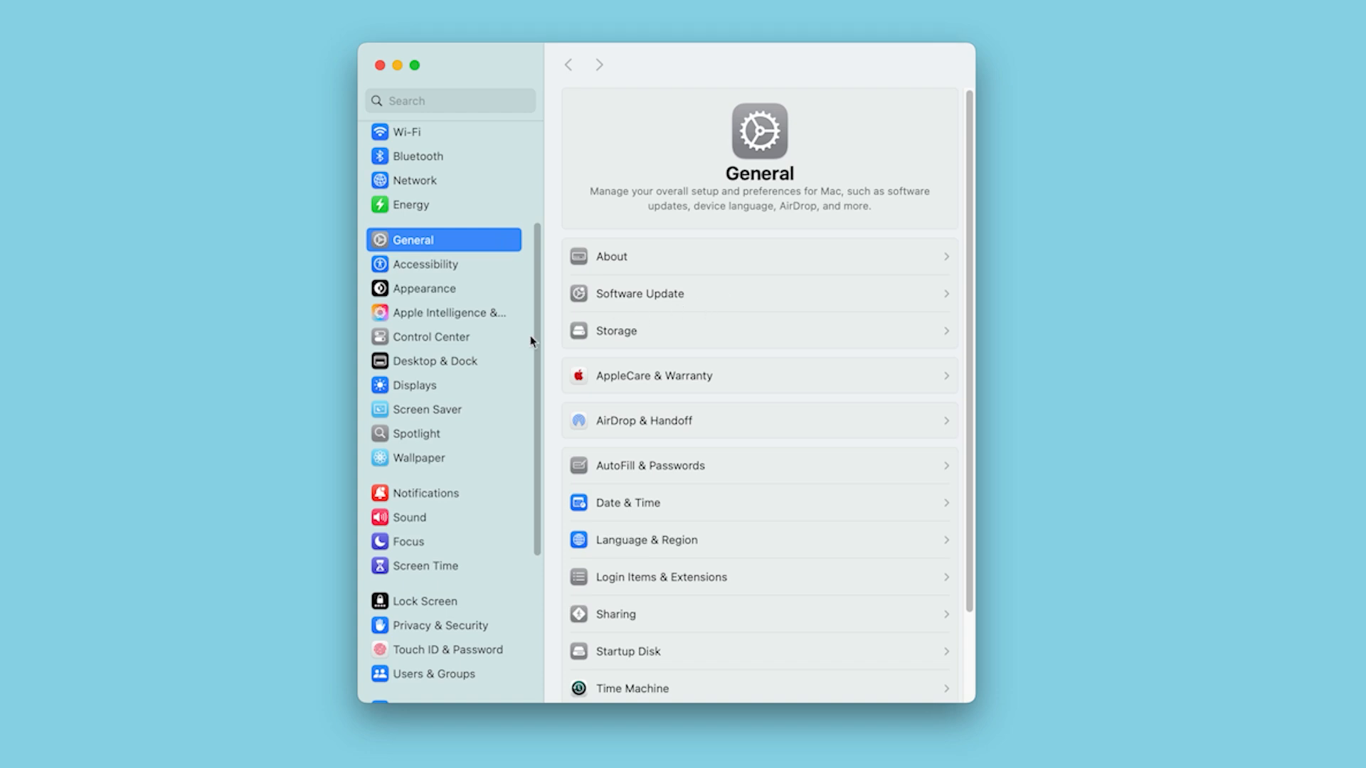
left_click(409, 363)
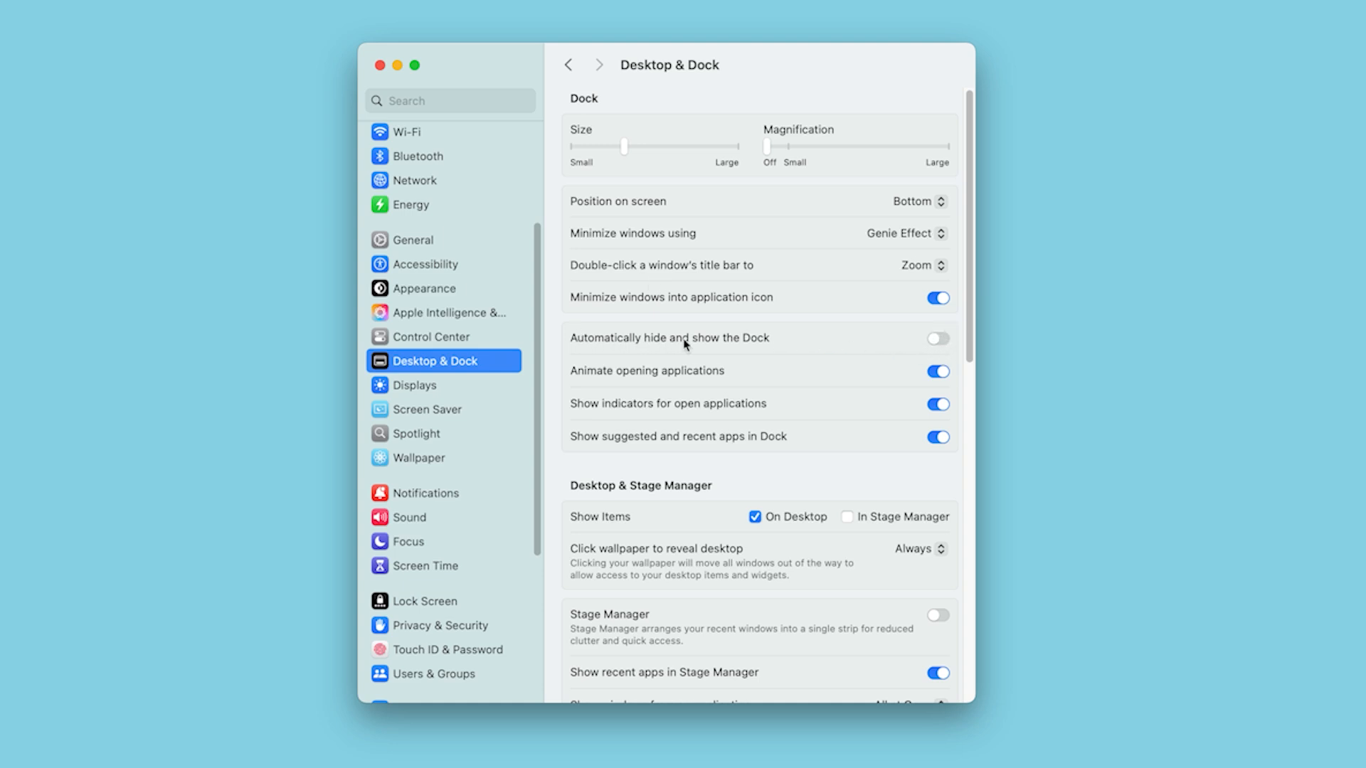
left_click(938, 340)
left_click(938, 339)
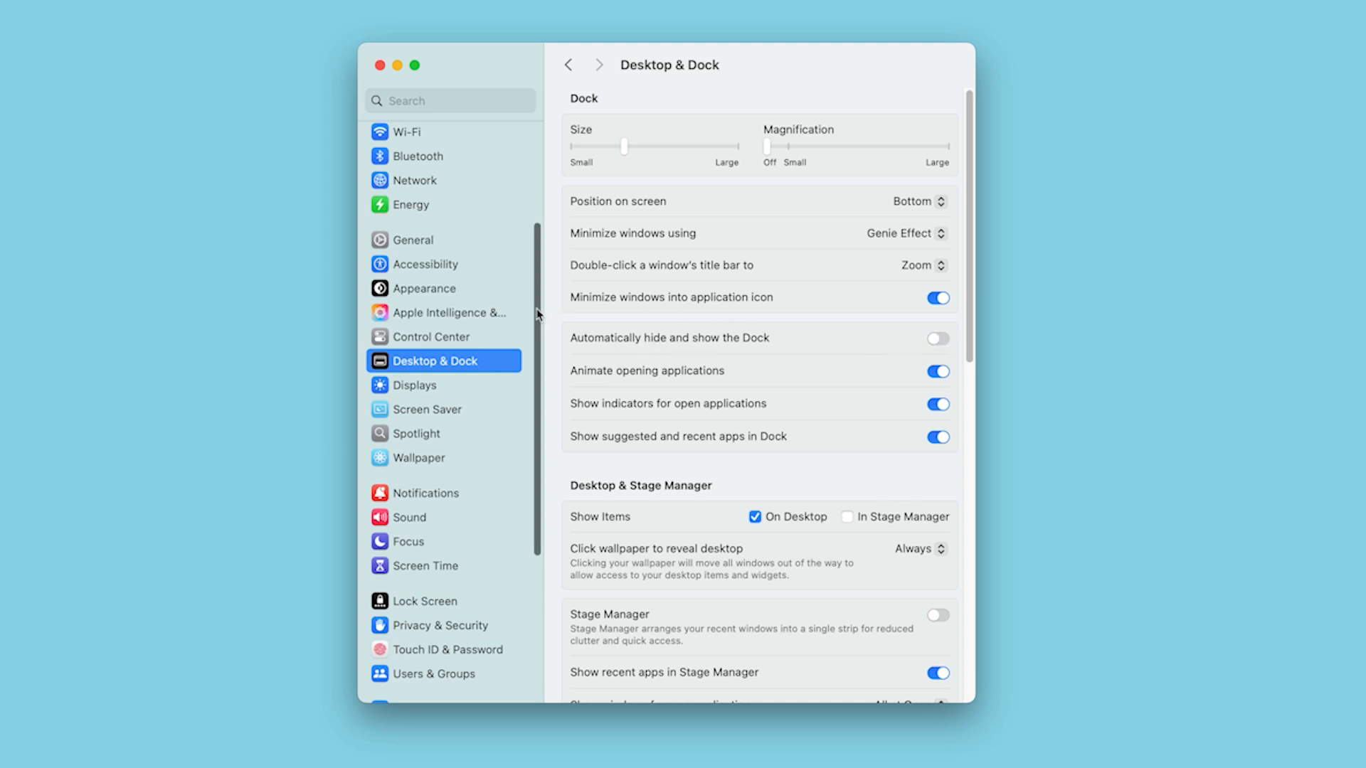
Open the Mouse page of the settings to view the secondary click and speed options.
left_click_drag(537, 314, 537, 489)
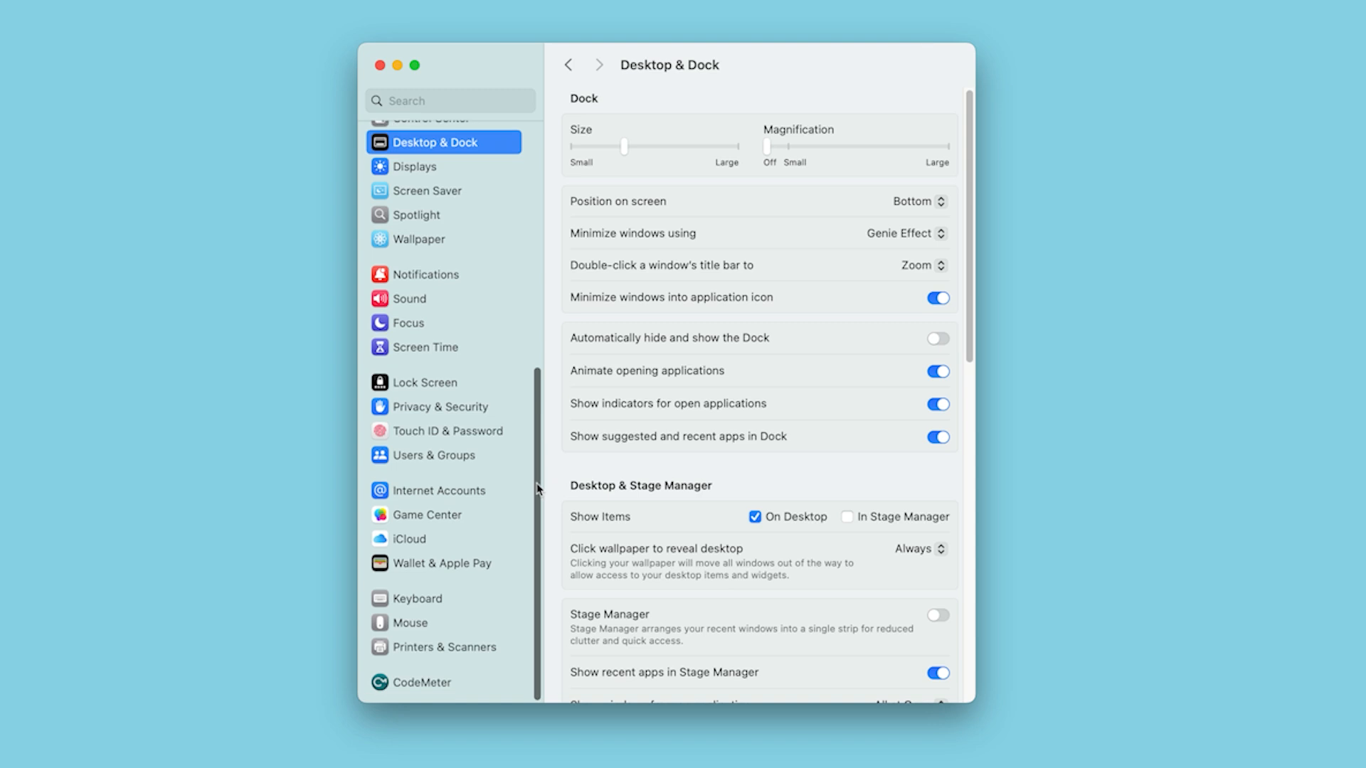
left_click(410, 623)
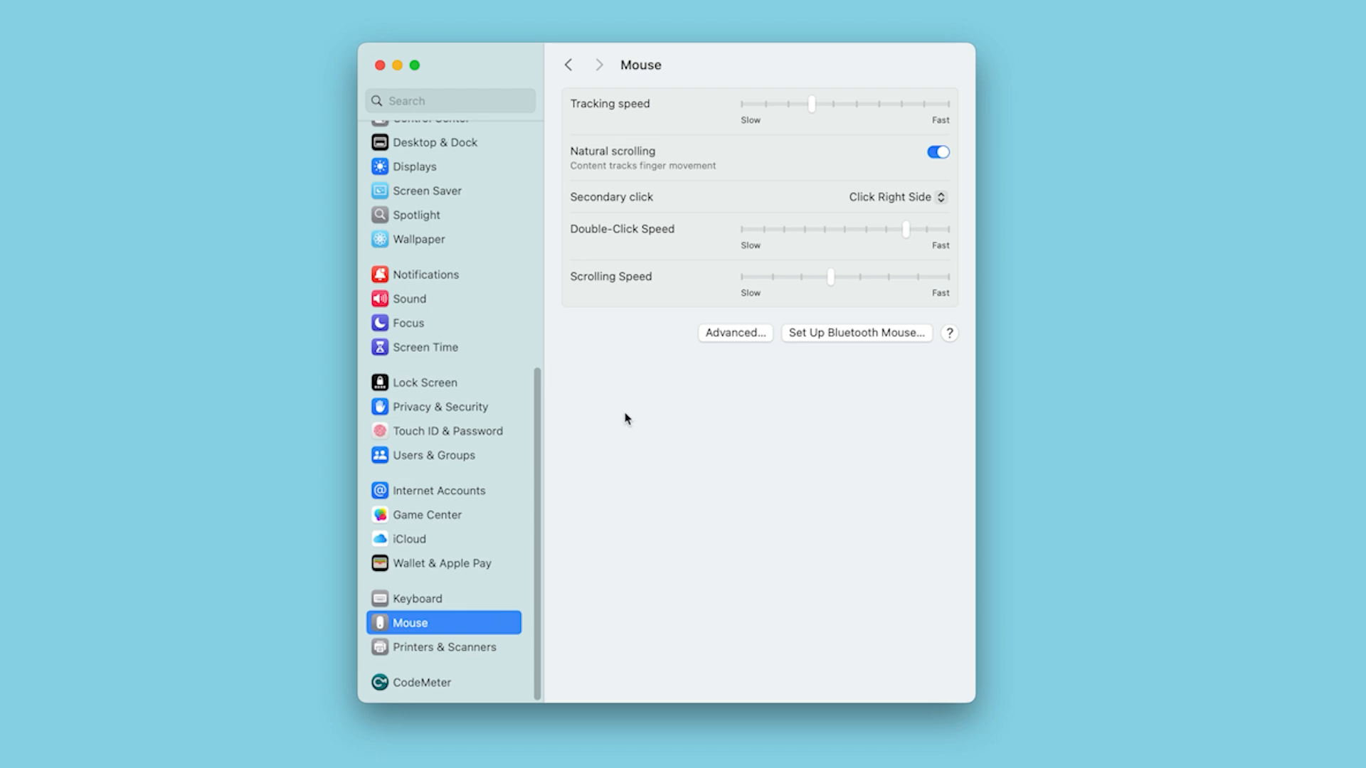
Switch to the Right-click on Mac guide in Chrome, highlight "Control-click" in the mouse heading, and bring up and dismiss its shortcut menu.
key("ctrl+Right")
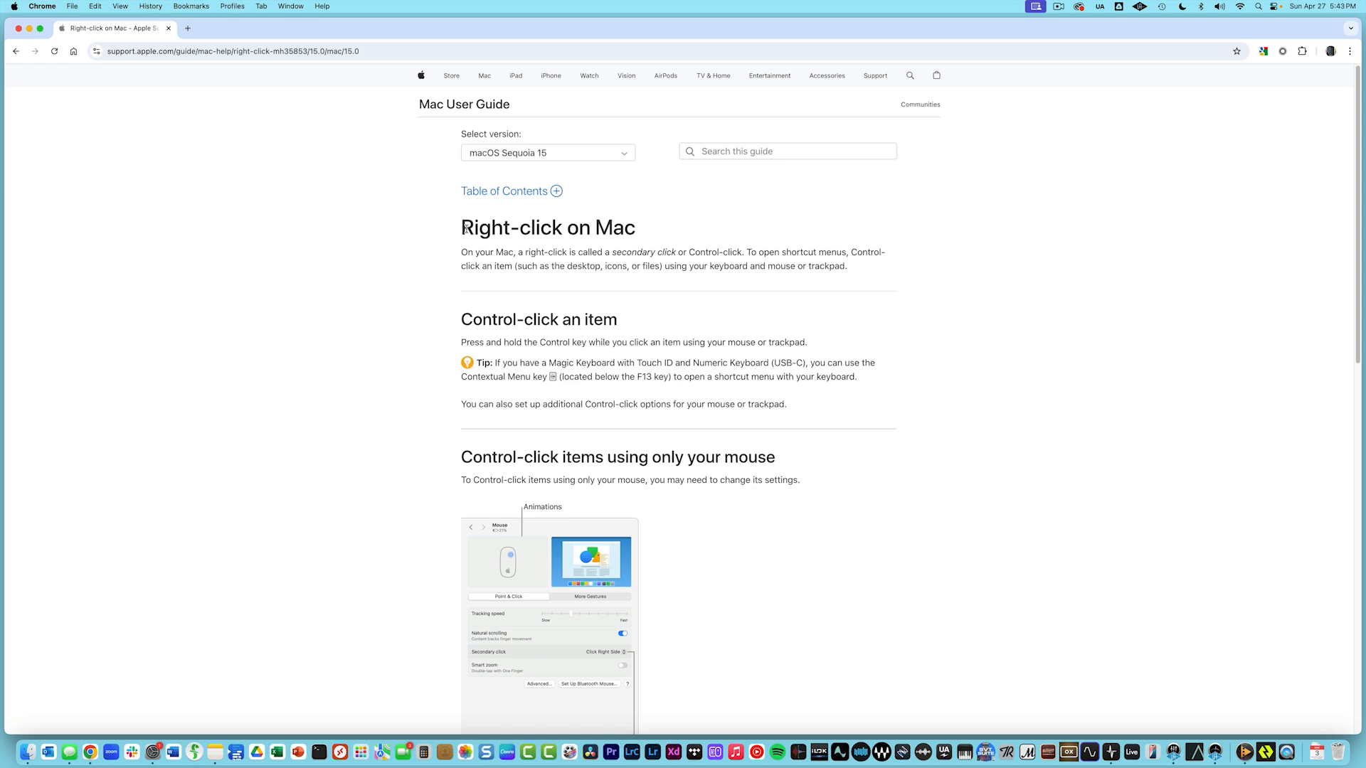
scroll(466, 227, "down", 5)
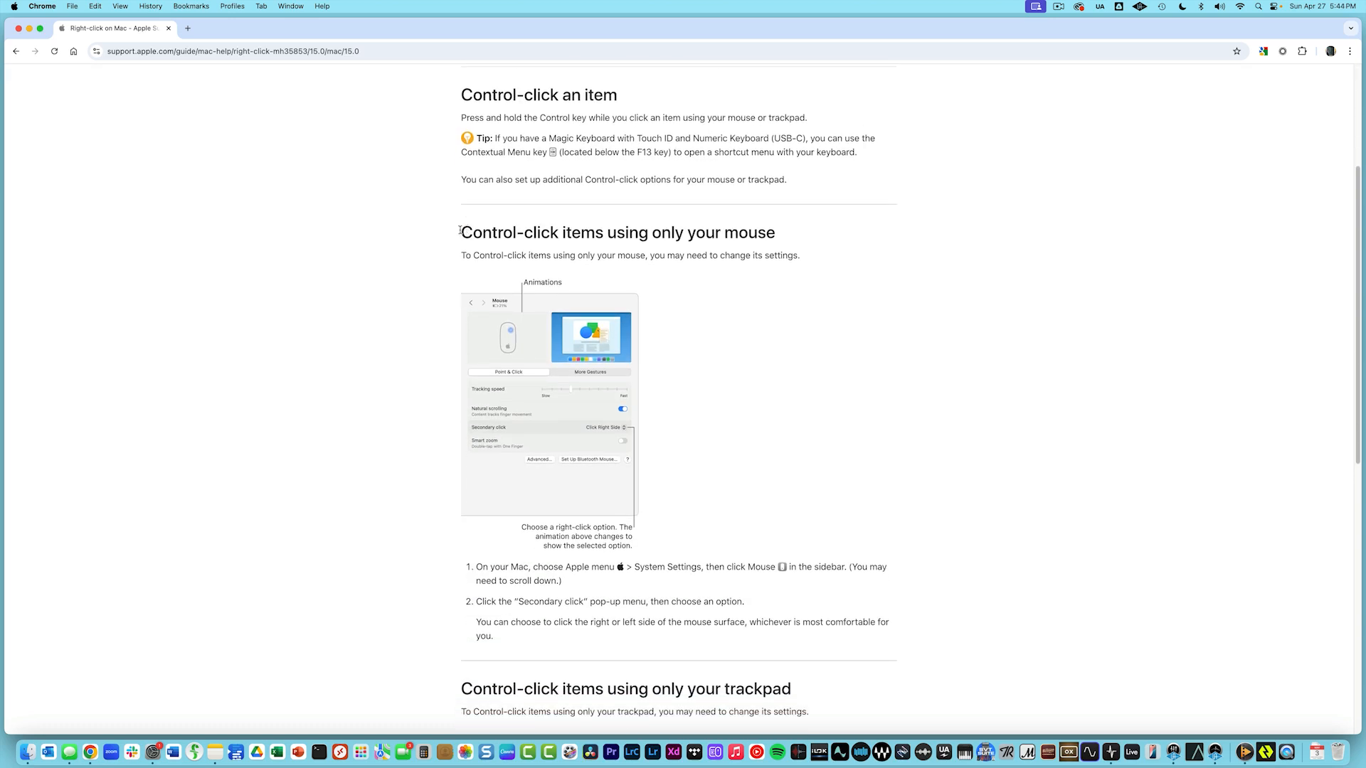
left_click_drag(461, 234, 557, 234)
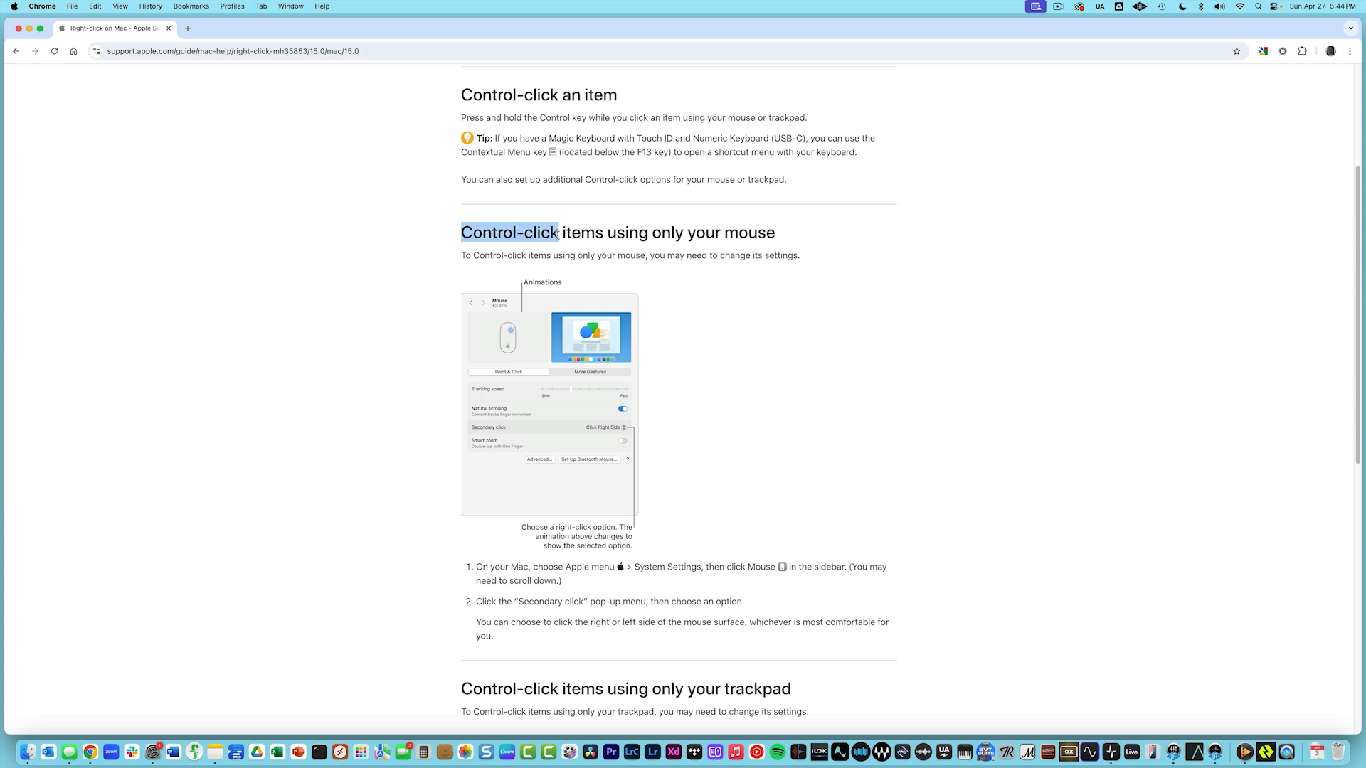
right_click(502, 238)
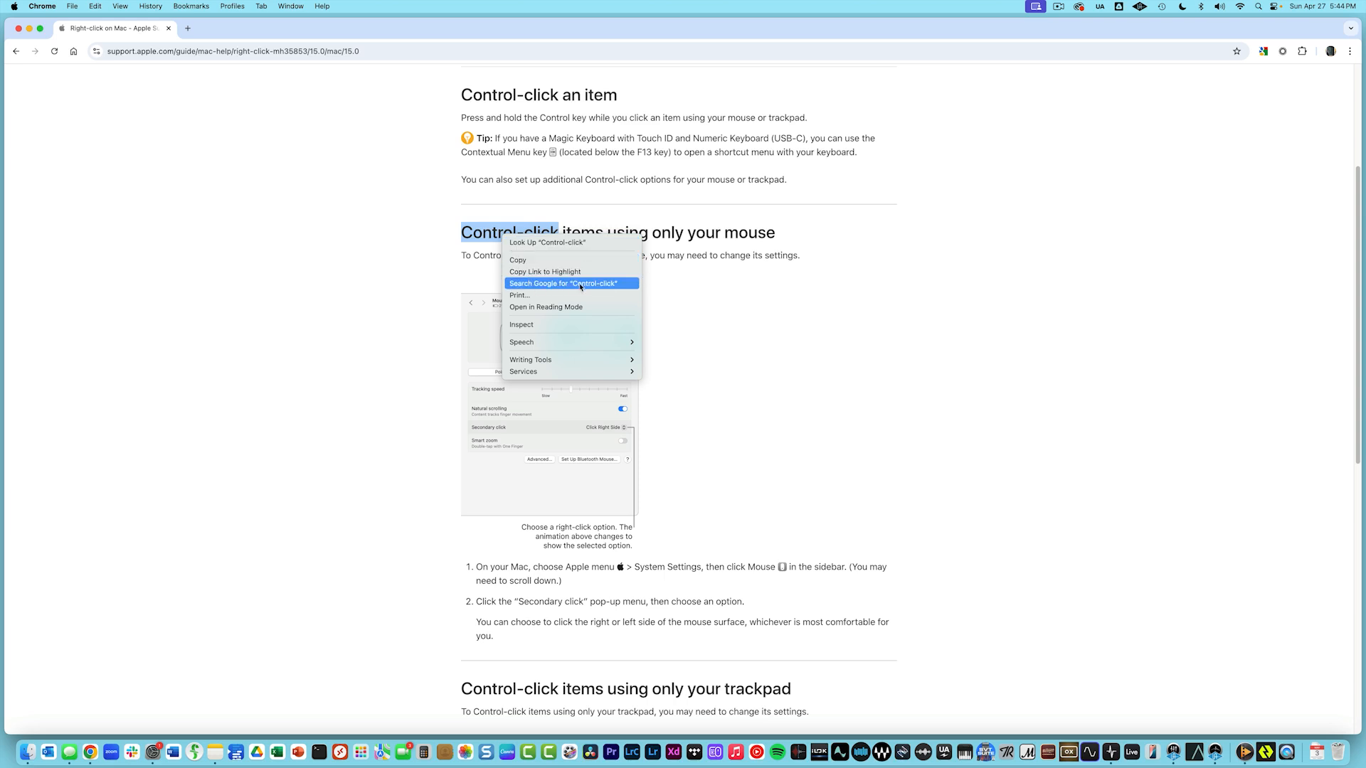
left_click(697, 327)
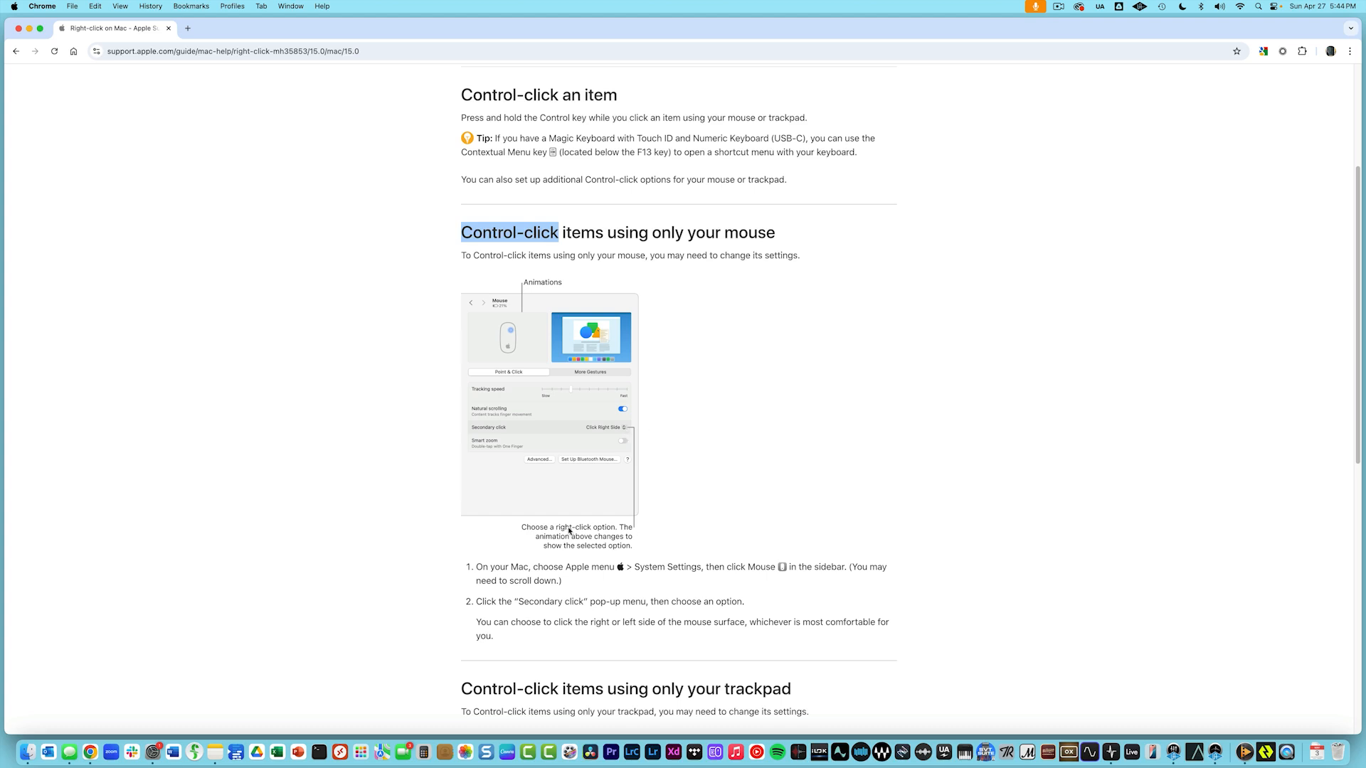
Read the guide's instructions for setting up Control-click with a mouse and with a trackpad.
scroll(569, 530, "down", 10)
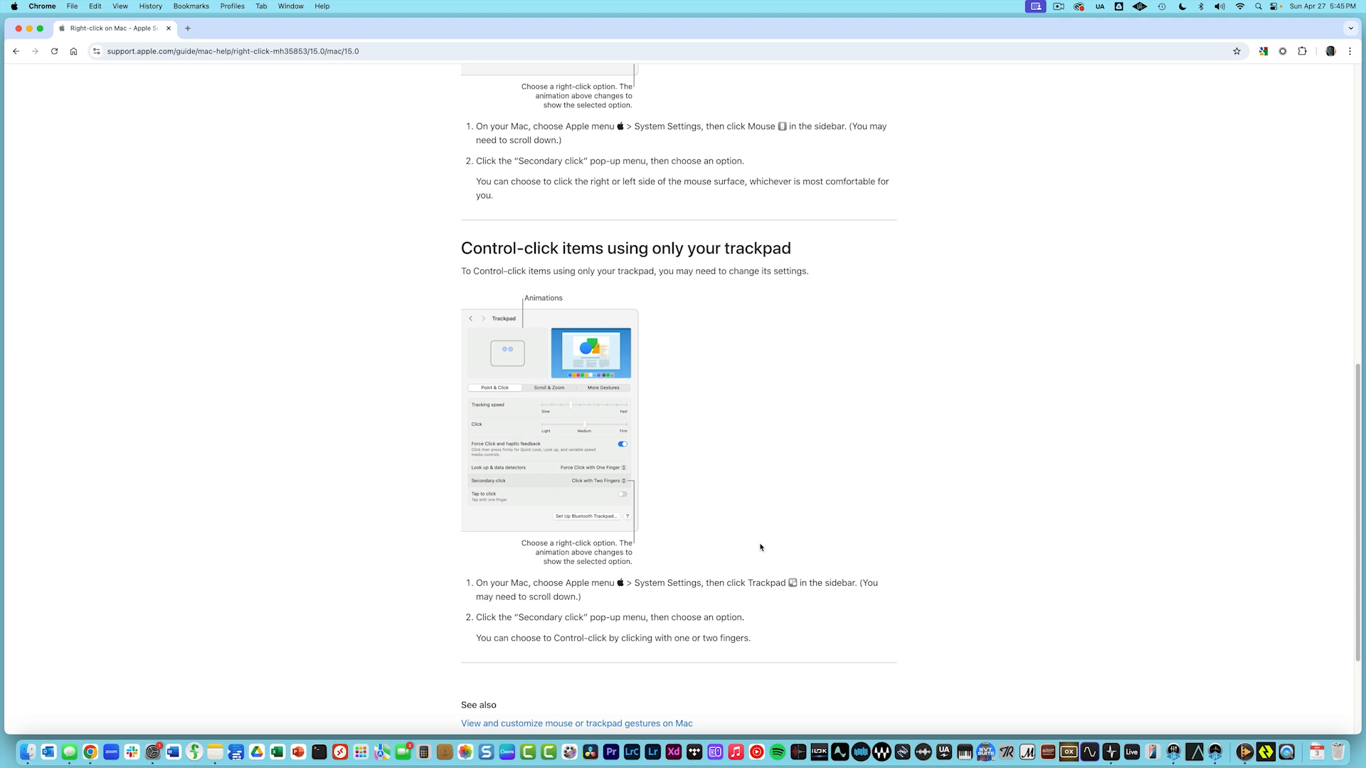
scroll(759, 547, "down", 1)
scroll(759, 547, "down", 5)
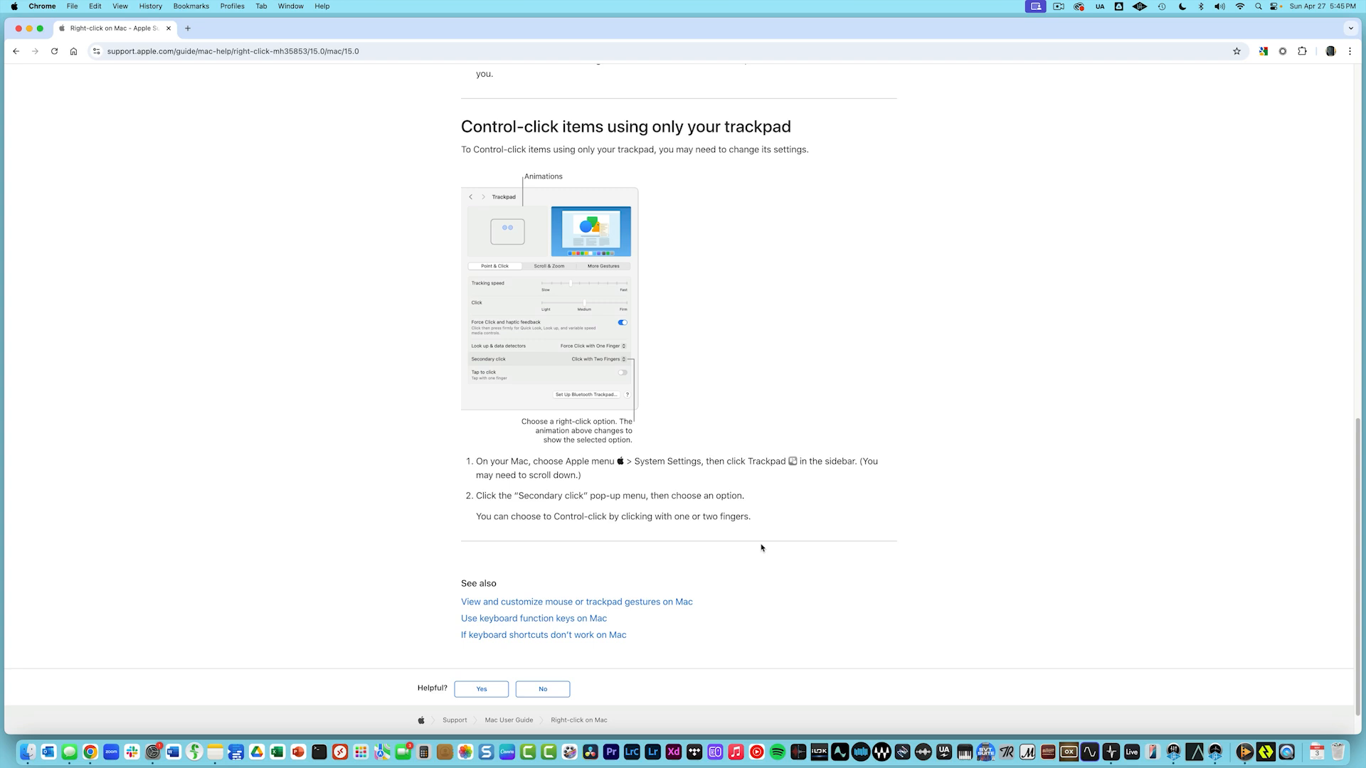
scroll(761, 548, "up", 15)
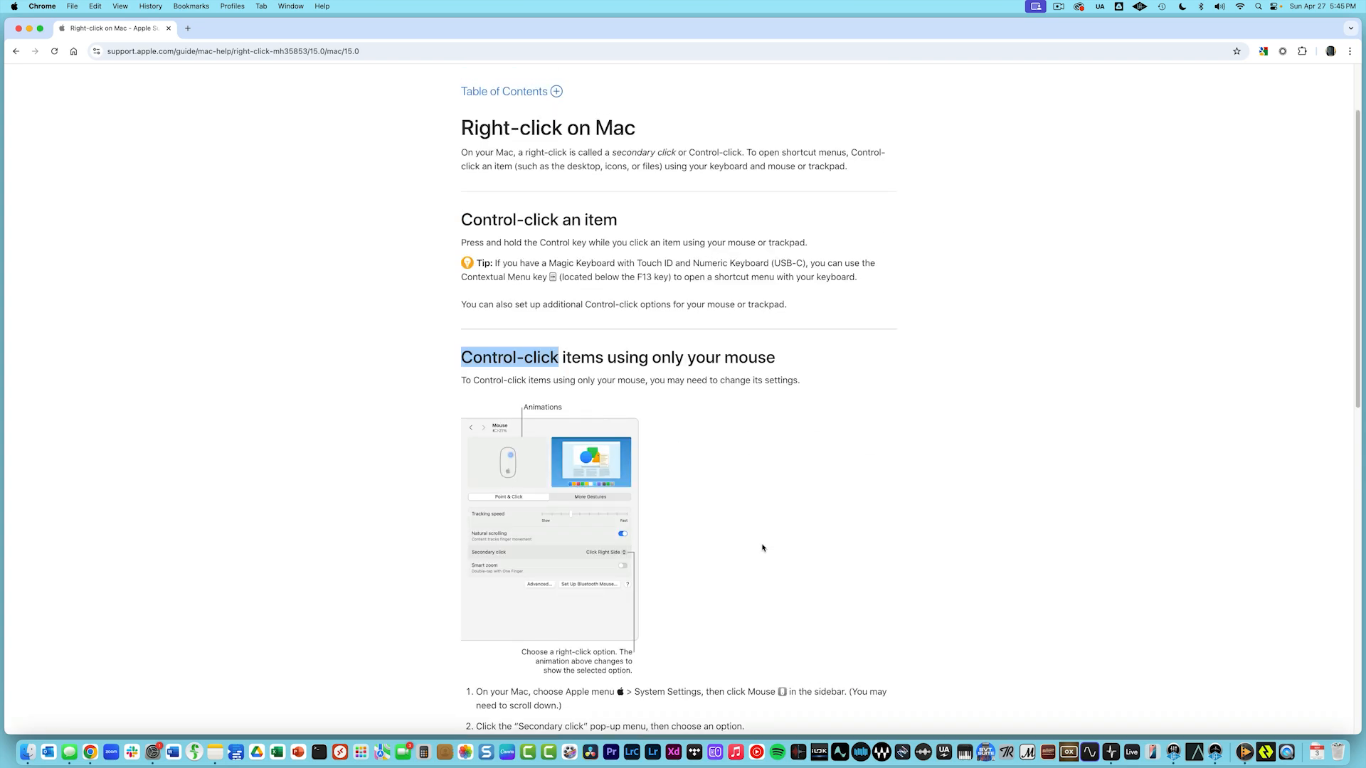
scroll(762, 547, "up", 3)
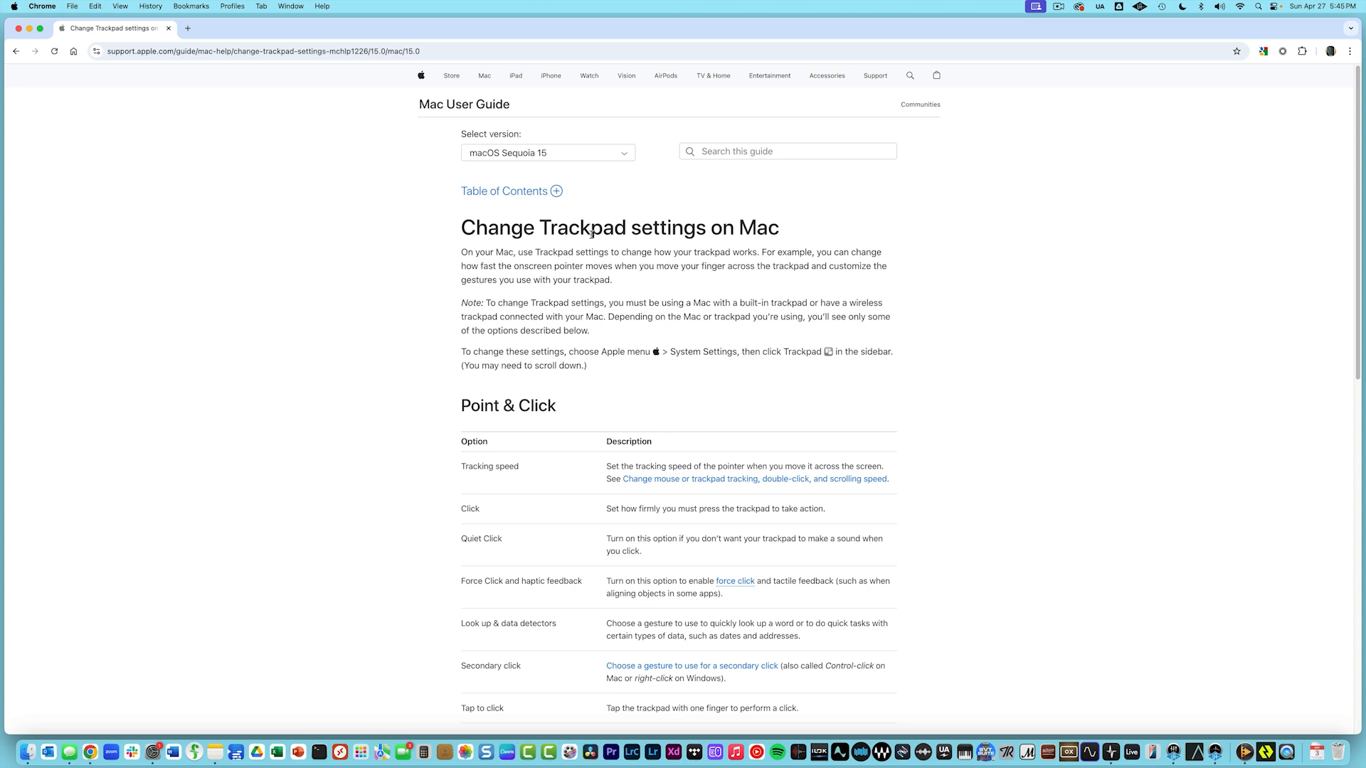
Highlight the first Point & Click options in the Change Trackpad settings article, and return to the previous page.
left_click_drag(459, 510, 490, 510)
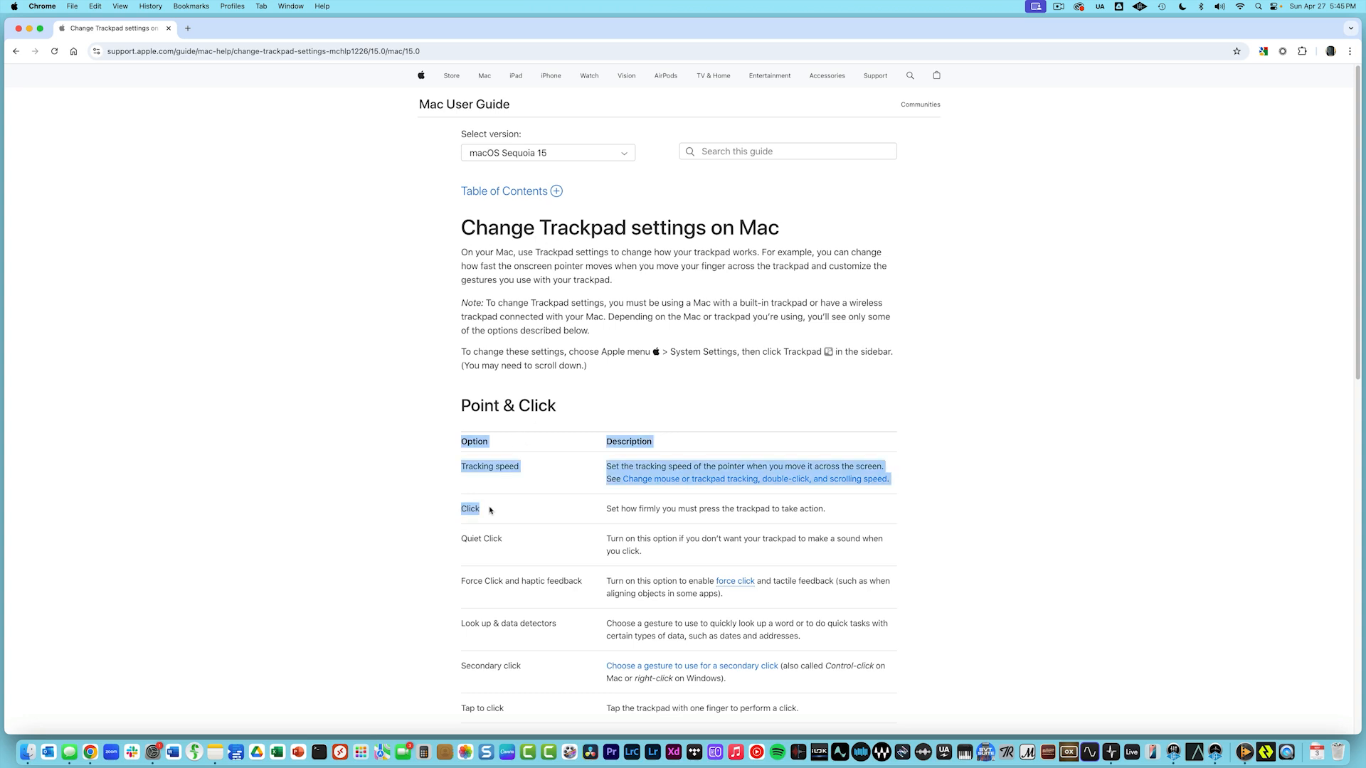
scroll(490, 510, "down", 1)
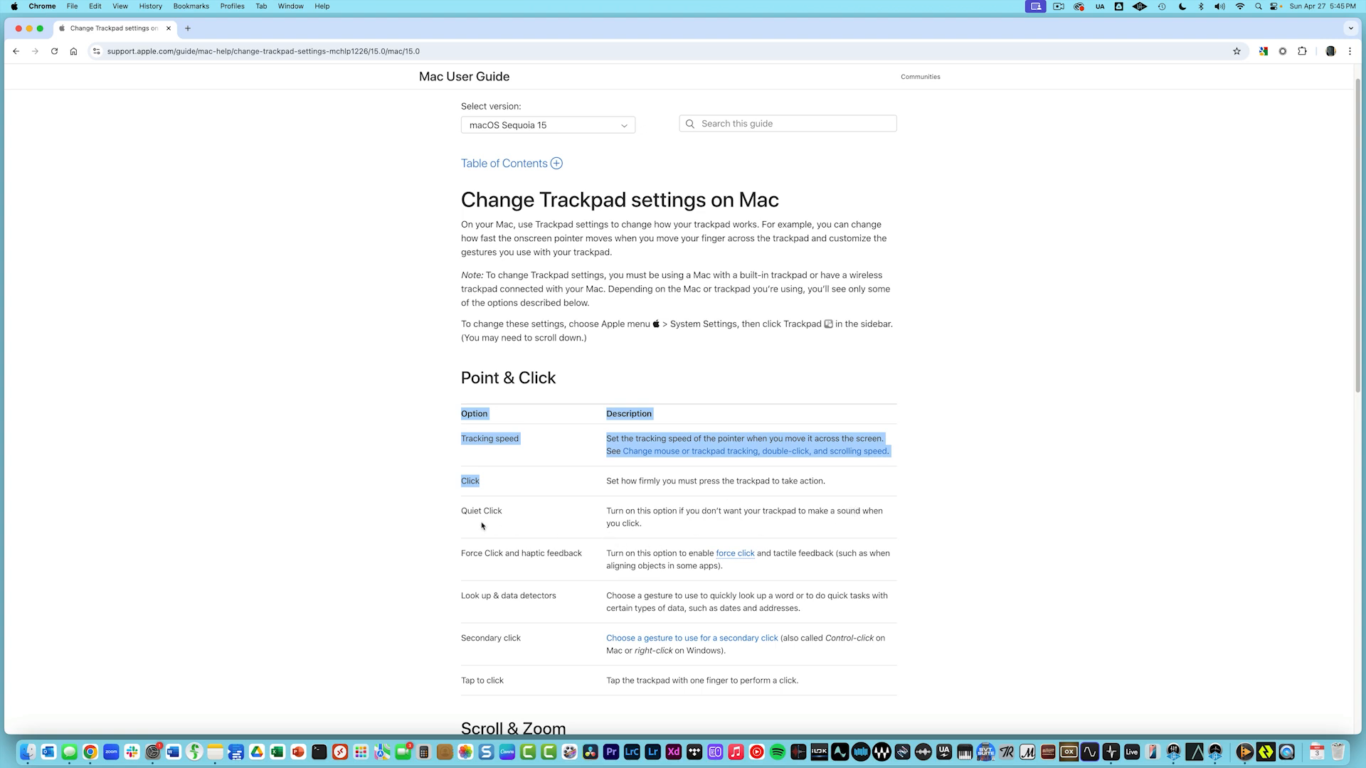
key("super+bracketleft")
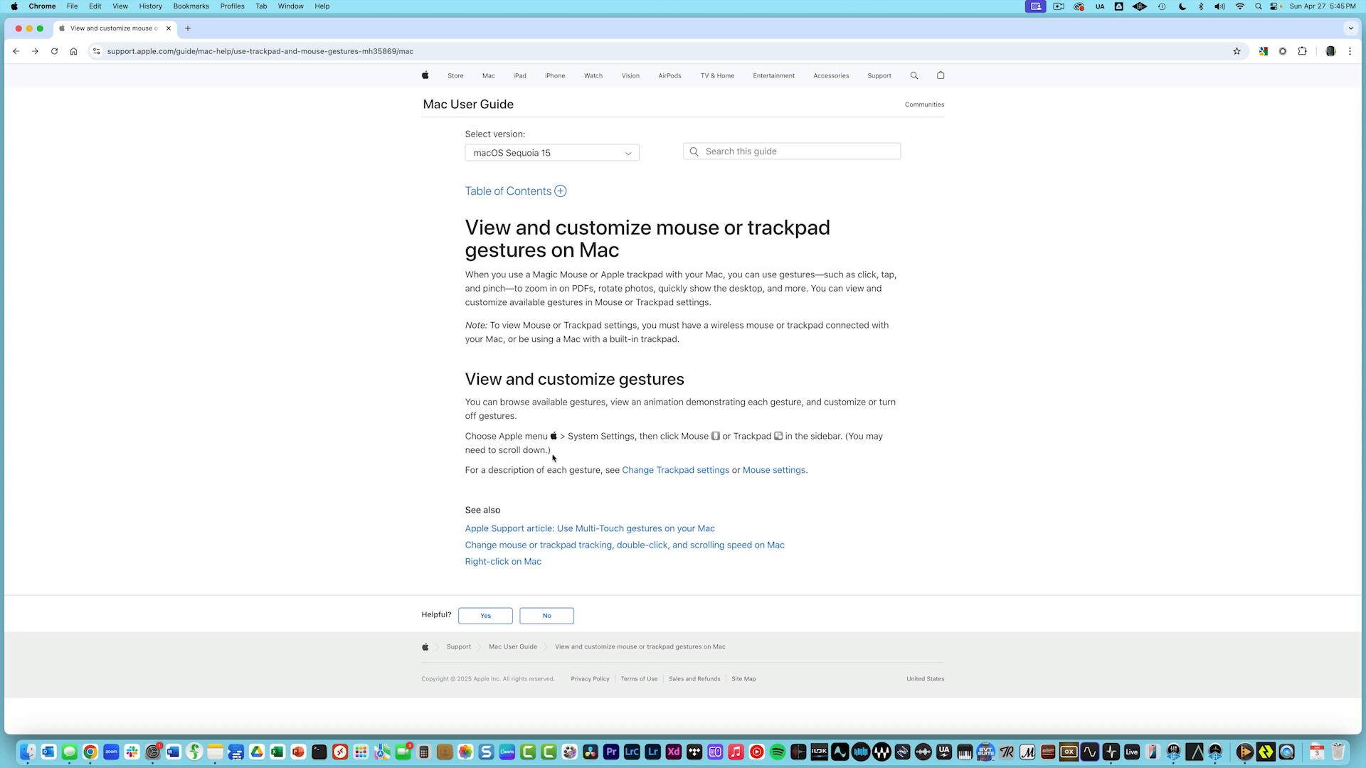
Switch back to System Settings and open the ChatGPT extension entry under Apple Intelligence & Siri.
key("ctrl+Left")
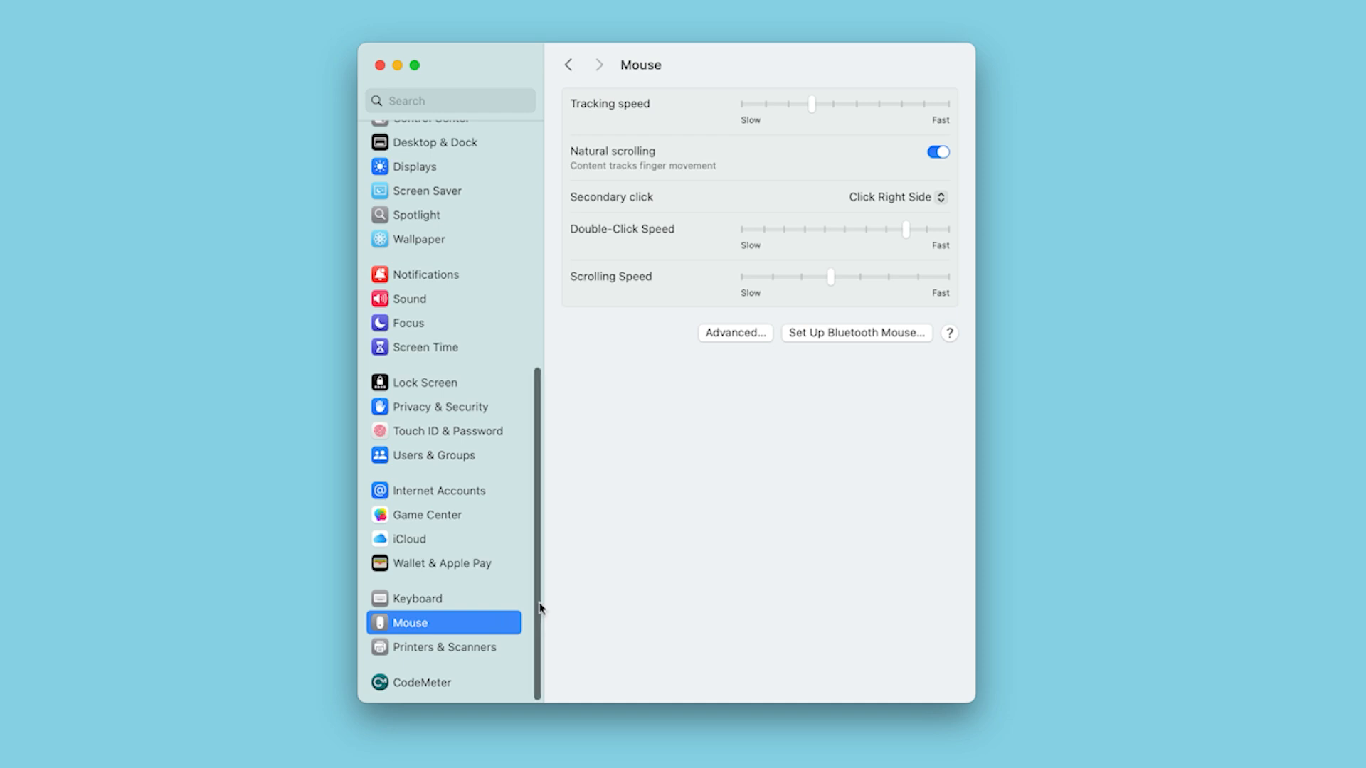
left_click_drag(540, 603, 537, 579)
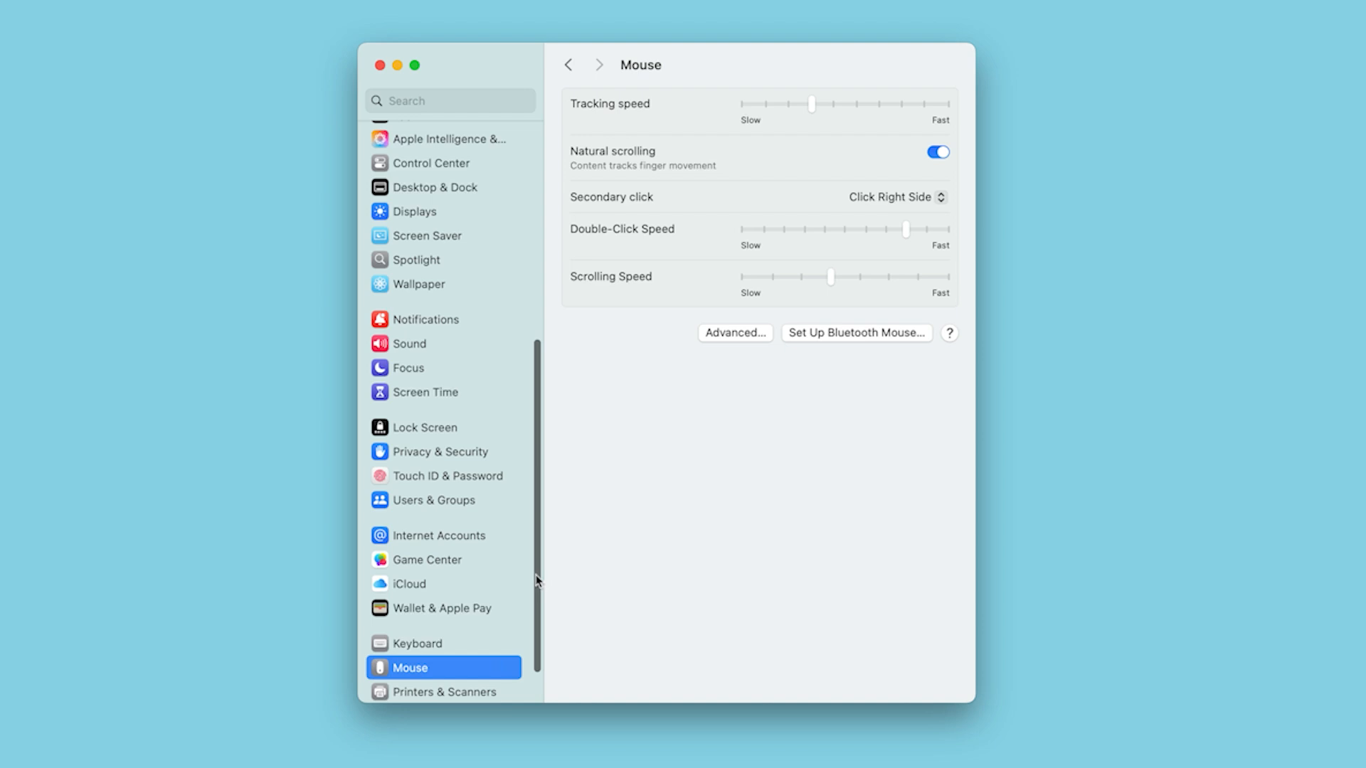
left_click(430, 140)
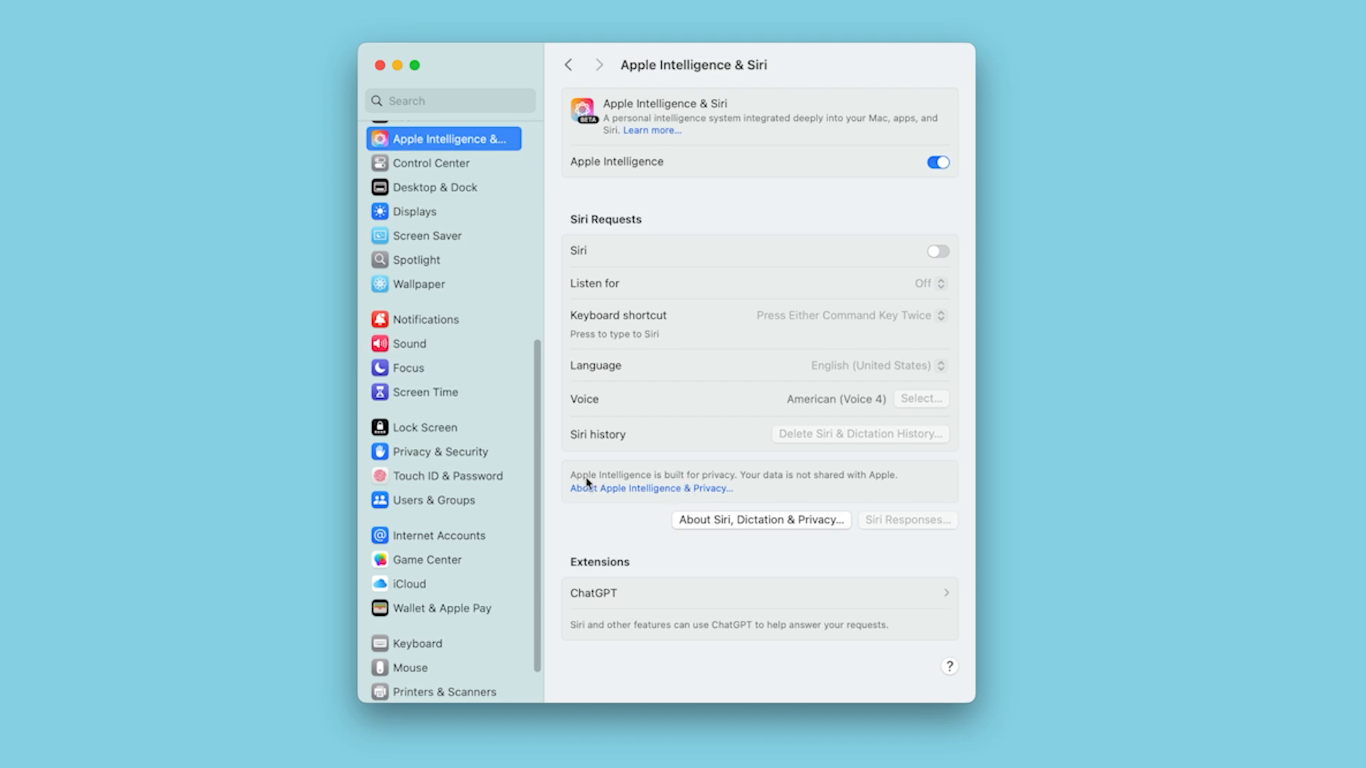
left_click(933, 597)
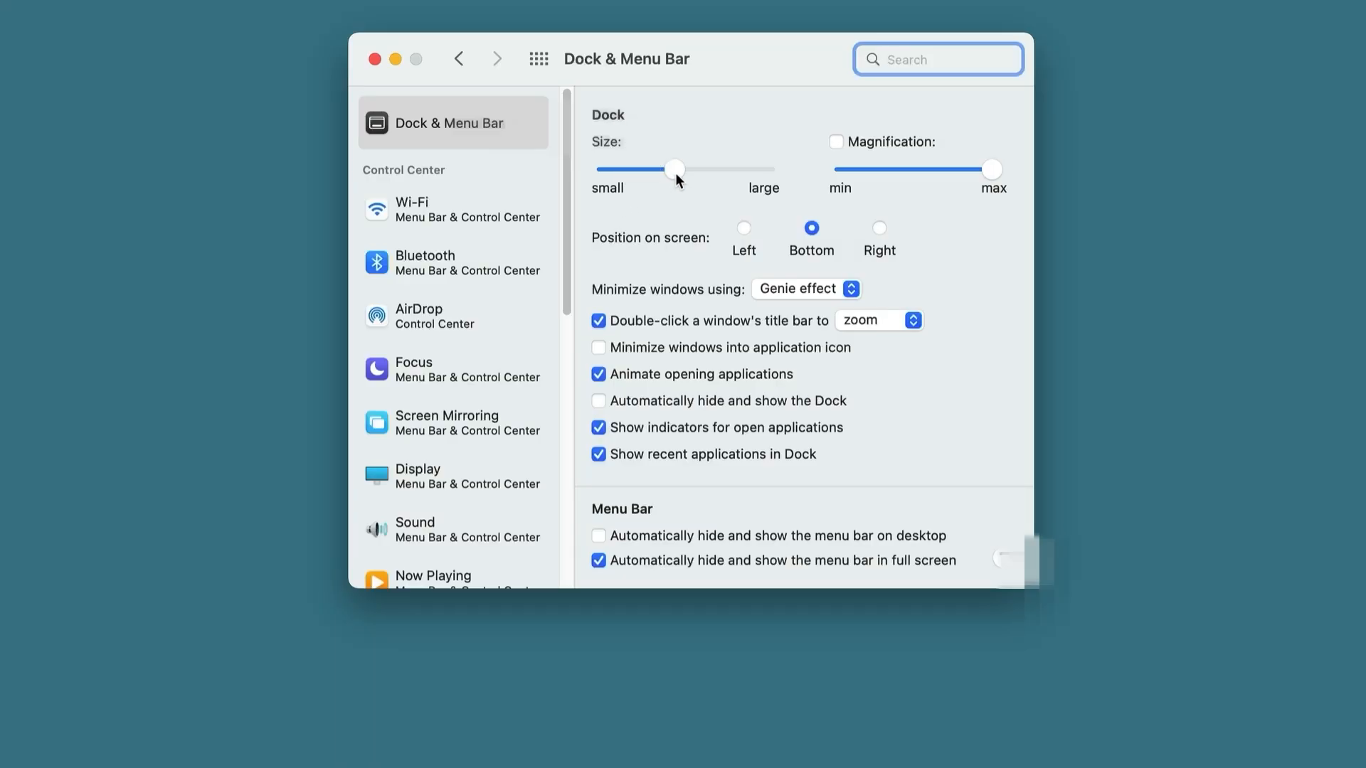
Adjust the Dock size in the Dock & Menu Bar preferences, enlarging it slightly and reducing it again.
left_click_drag(675, 173, 698, 170)
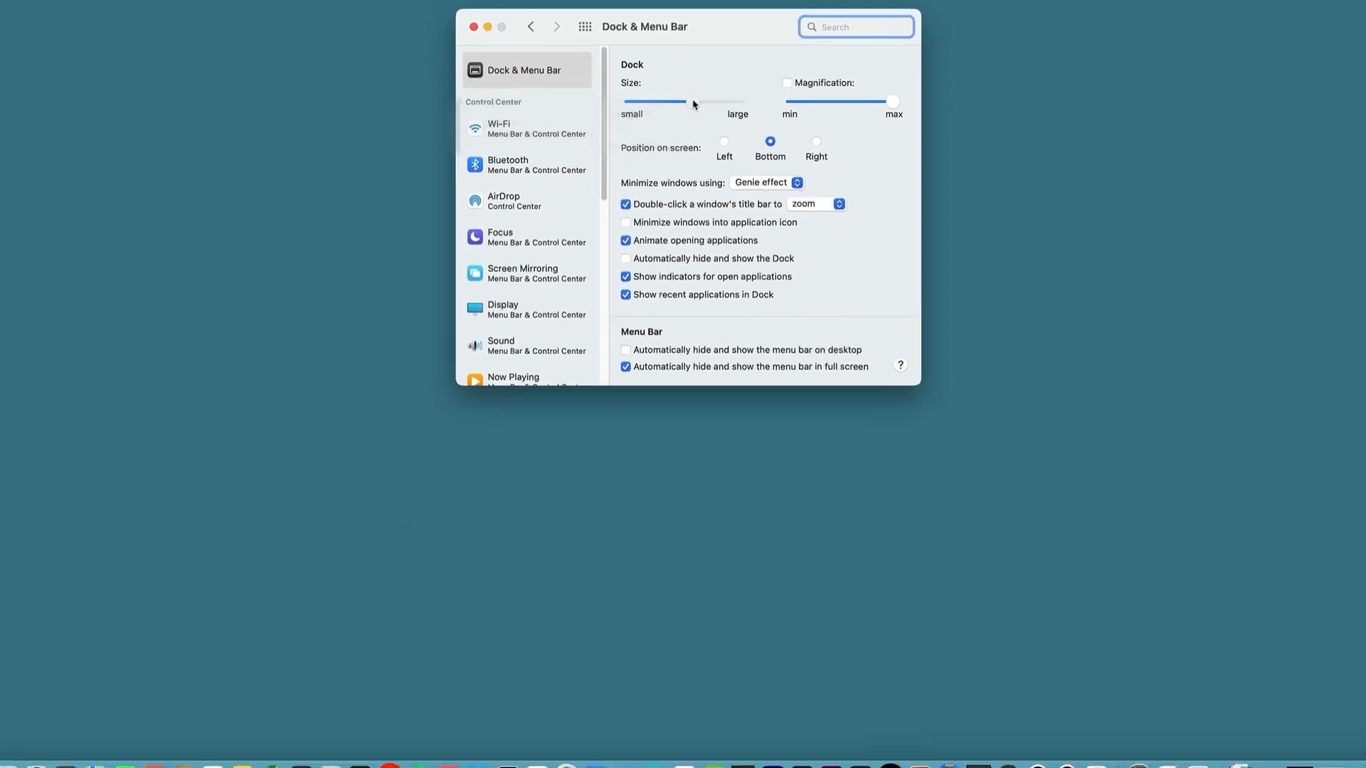
mouse_move(693, 103)
left_mouse_down()
mouse_move(630, 101)
mouse_move(685, 101)
left_mouse_up()
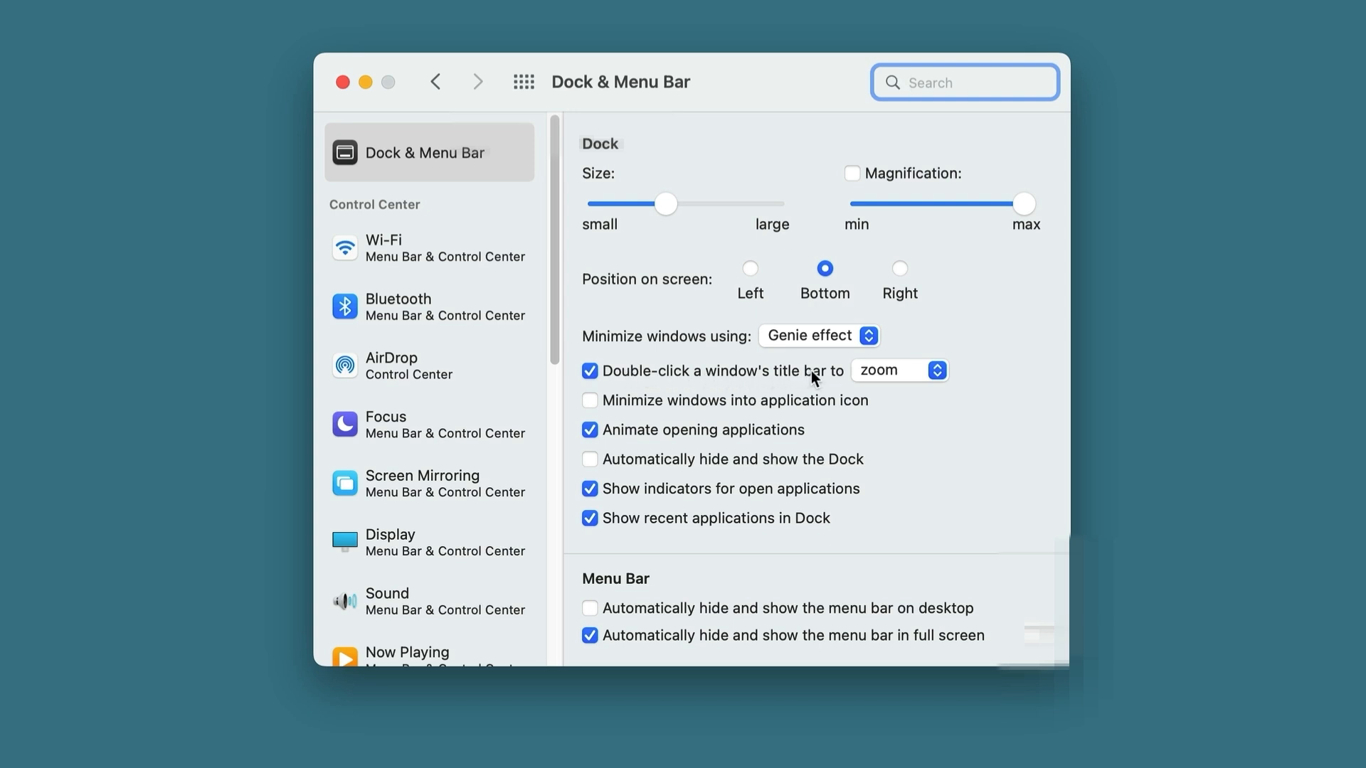
Keep the window title bar's double-click action set to zoom and try it on the preferences window.
left_click(879, 373)
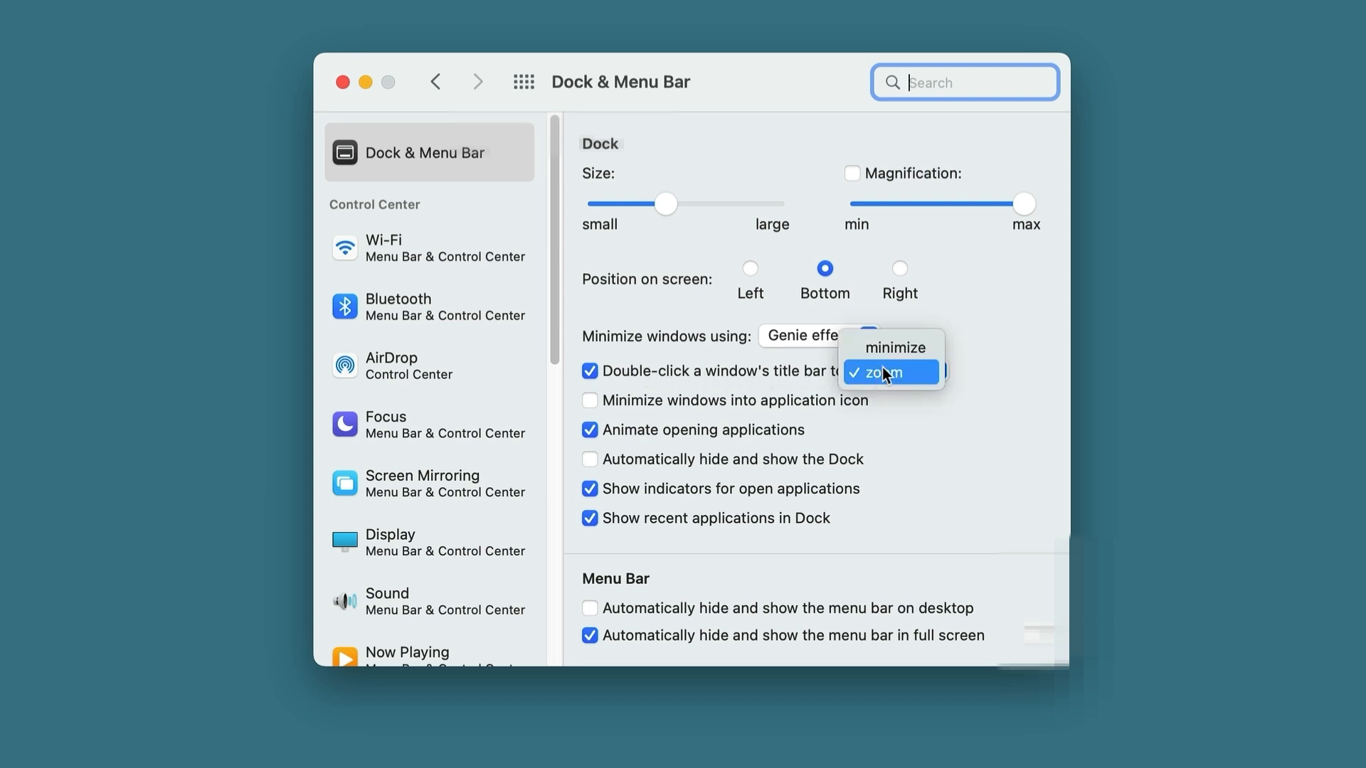
left_click(879, 372)
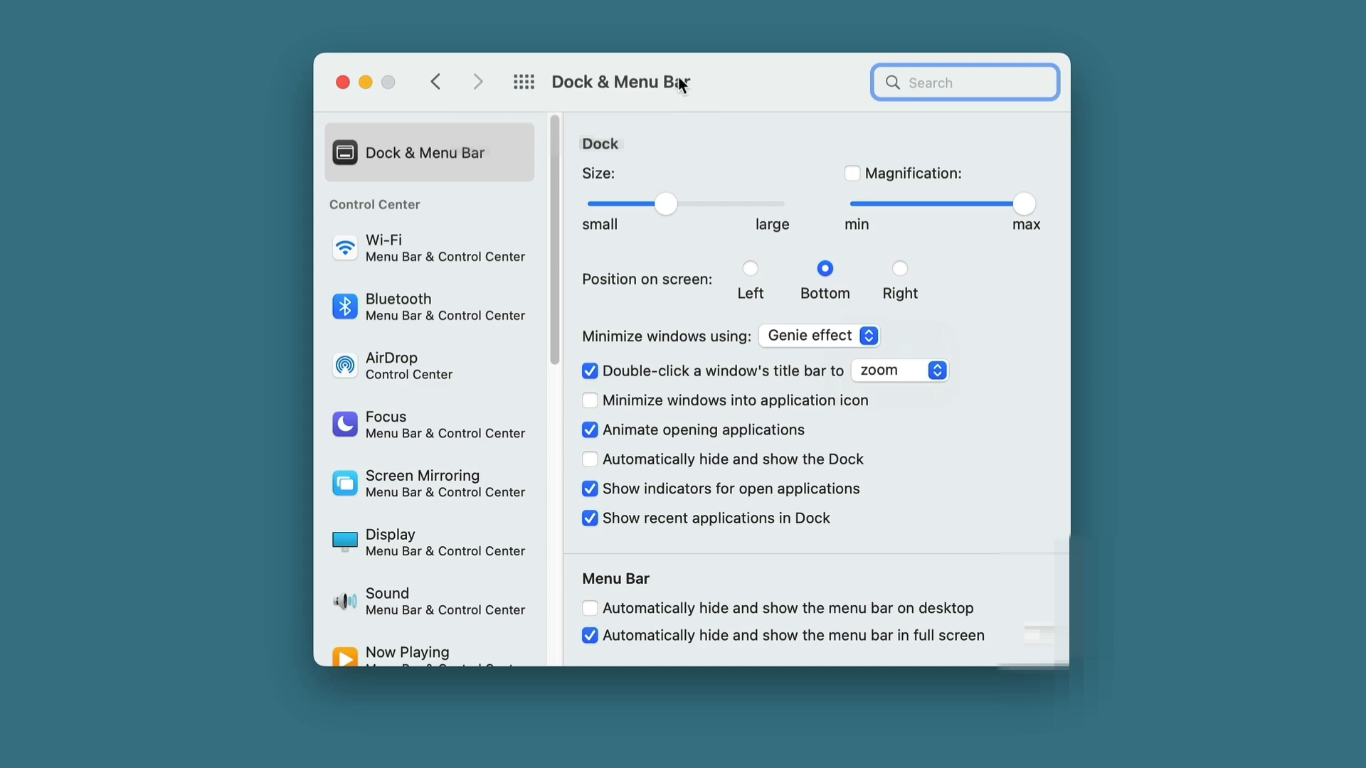
double_click(719, 88)
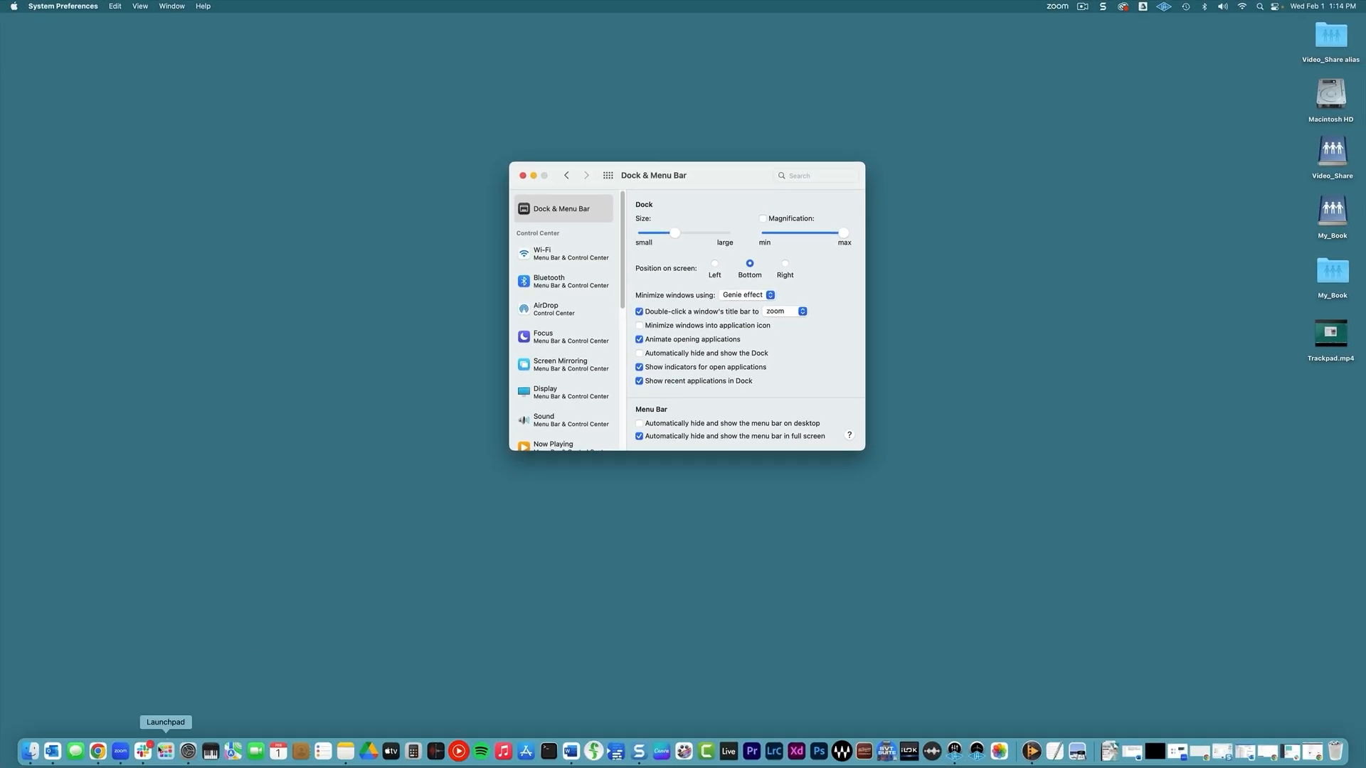
Switch to Slack, zoom its window to fill the screen, and return it to its smaller size.
left_click(145, 752)
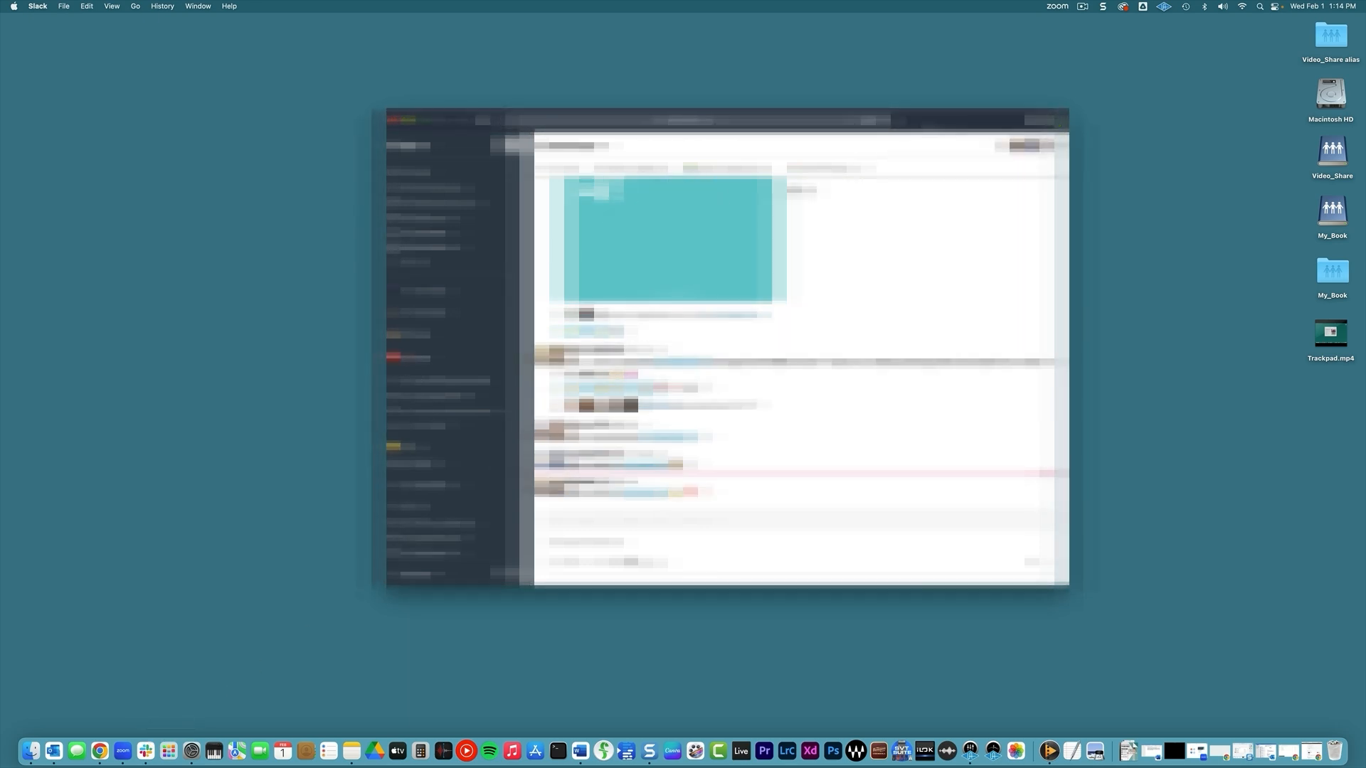
double_click(933, 124)
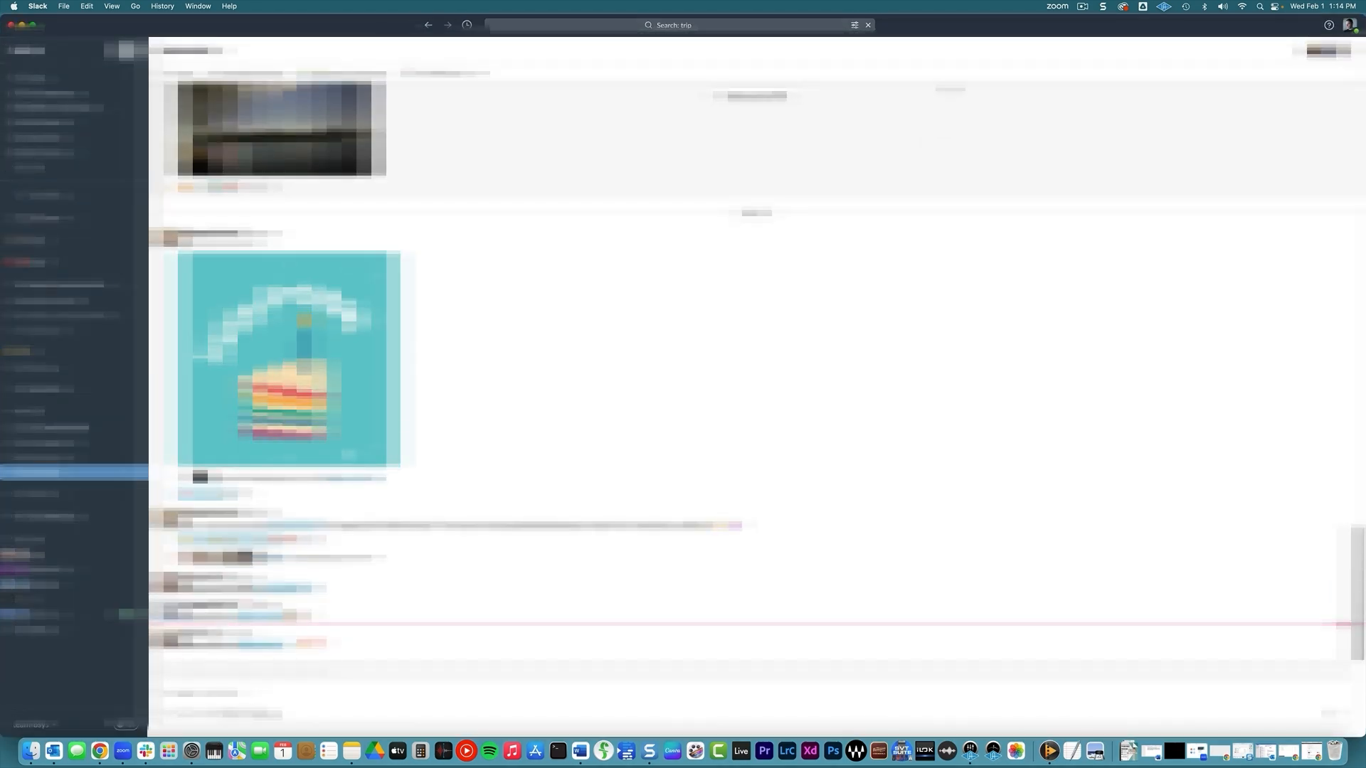
double_click(968, 32)
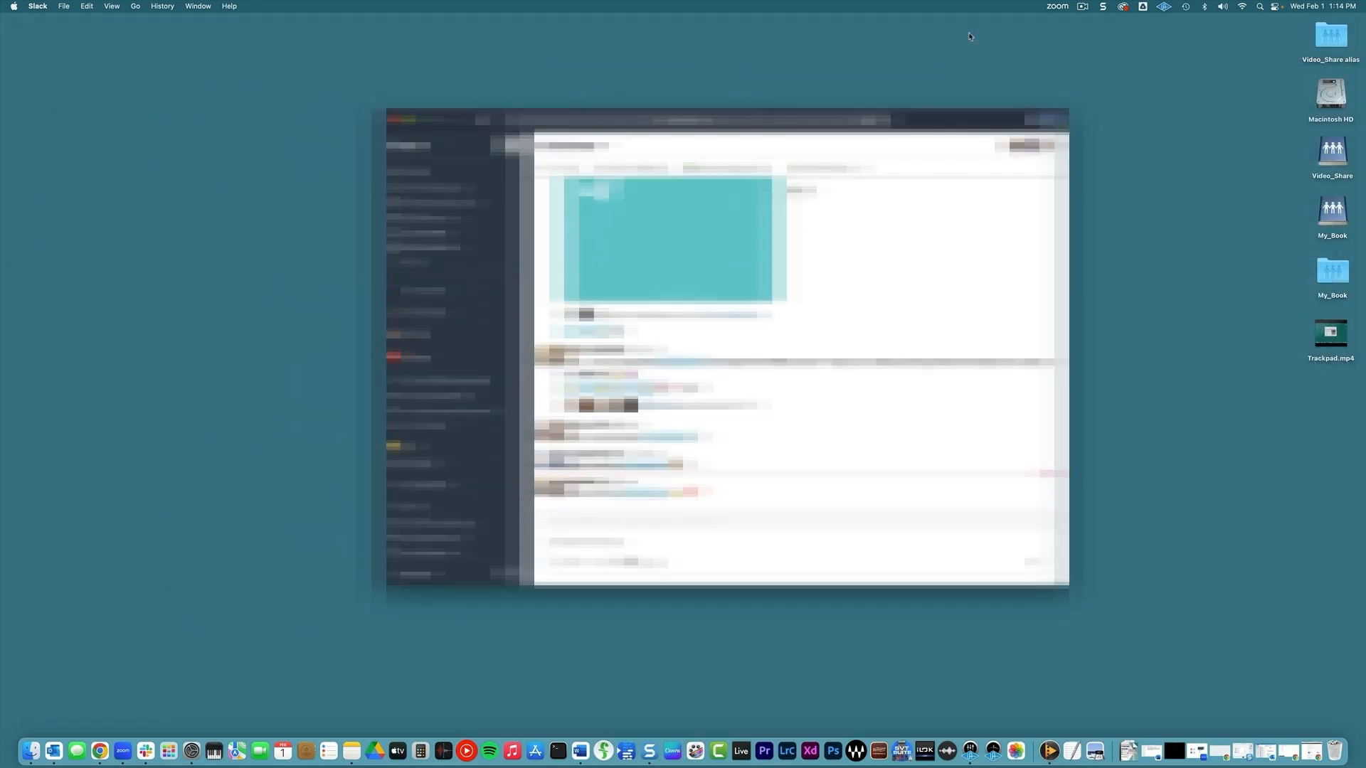
Move the Slack window down to uncover the Dock & Menu Bar preferences and set the title bar action to minimize.
left_click_drag(942, 117, 903, 307)
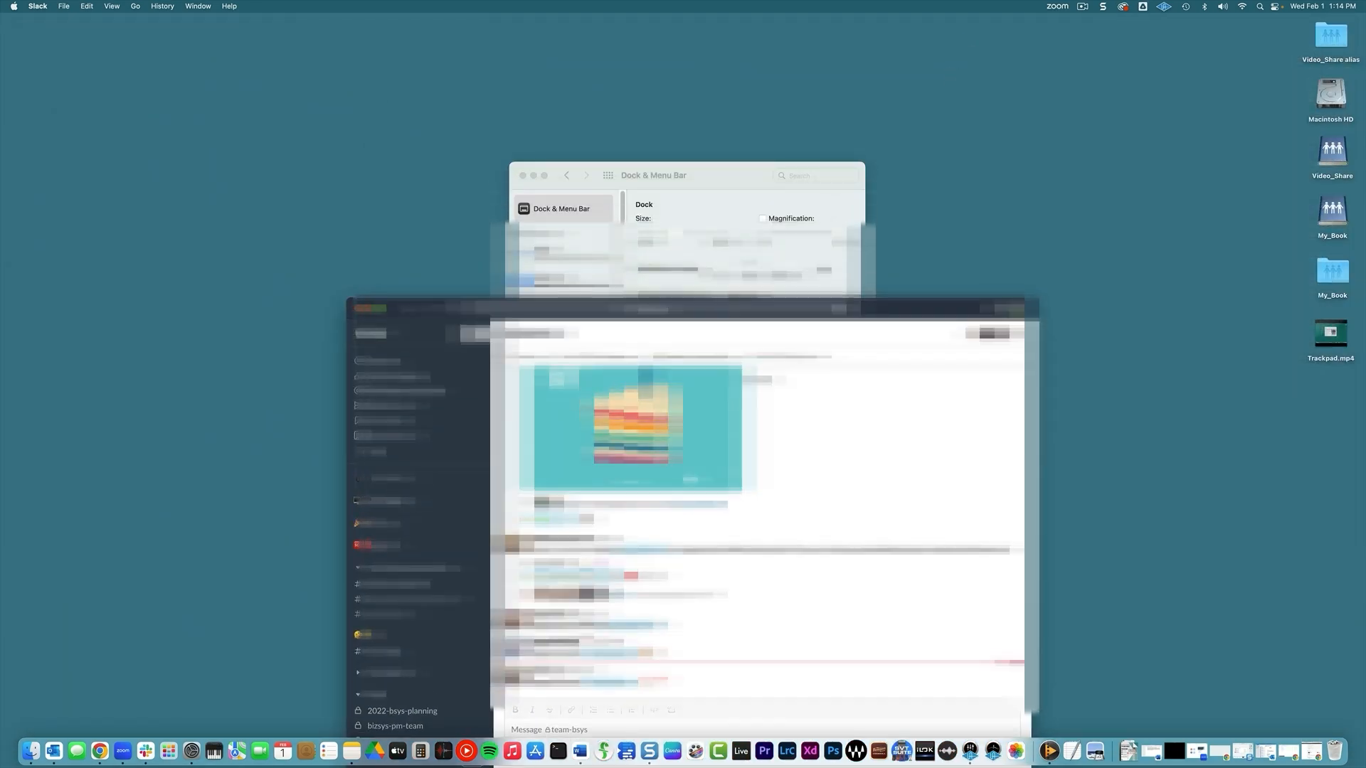
left_click(824, 270)
left_click(768, 294)
left_click(780, 306)
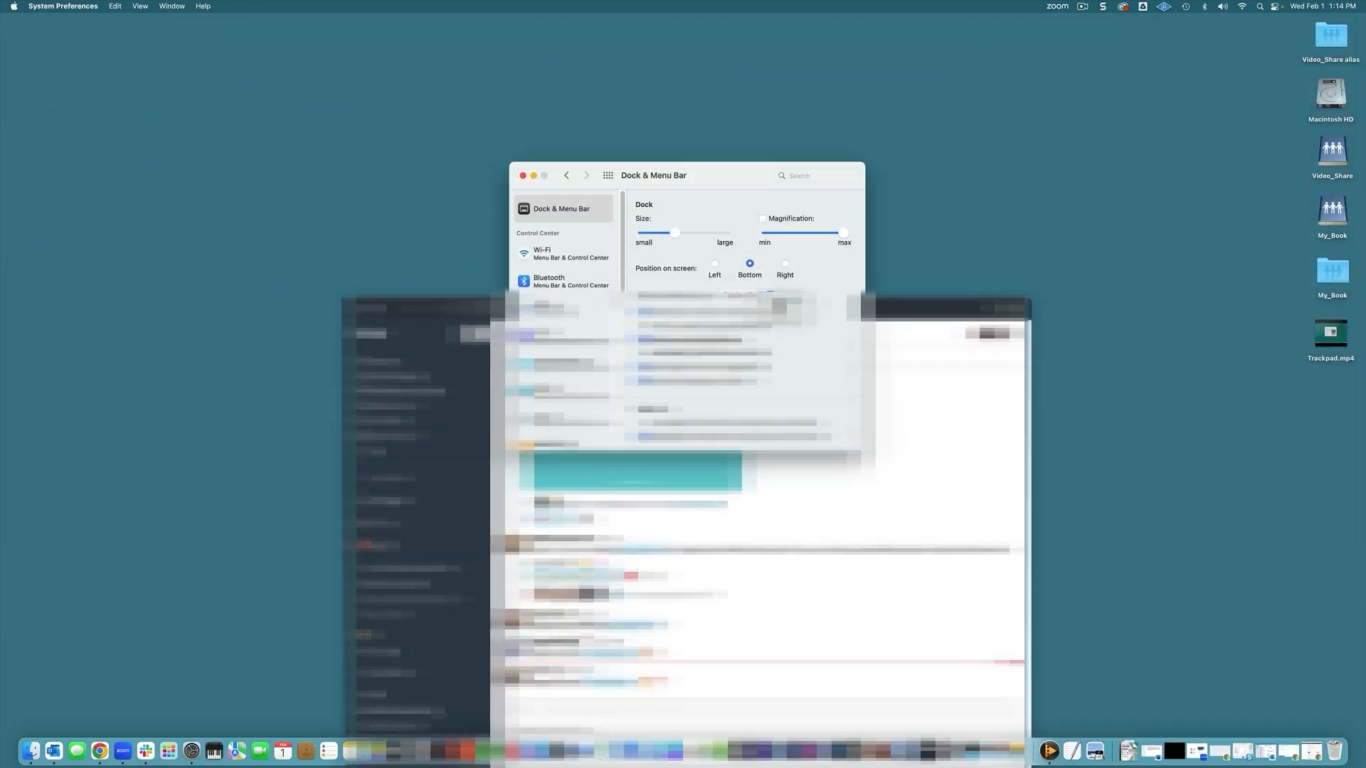
Move the Slack window up, minimize it by its title bar, restore it from the Dock, and return to System Preferences.
left_click_drag(879, 311, 887, 193)
double_click(887, 193)
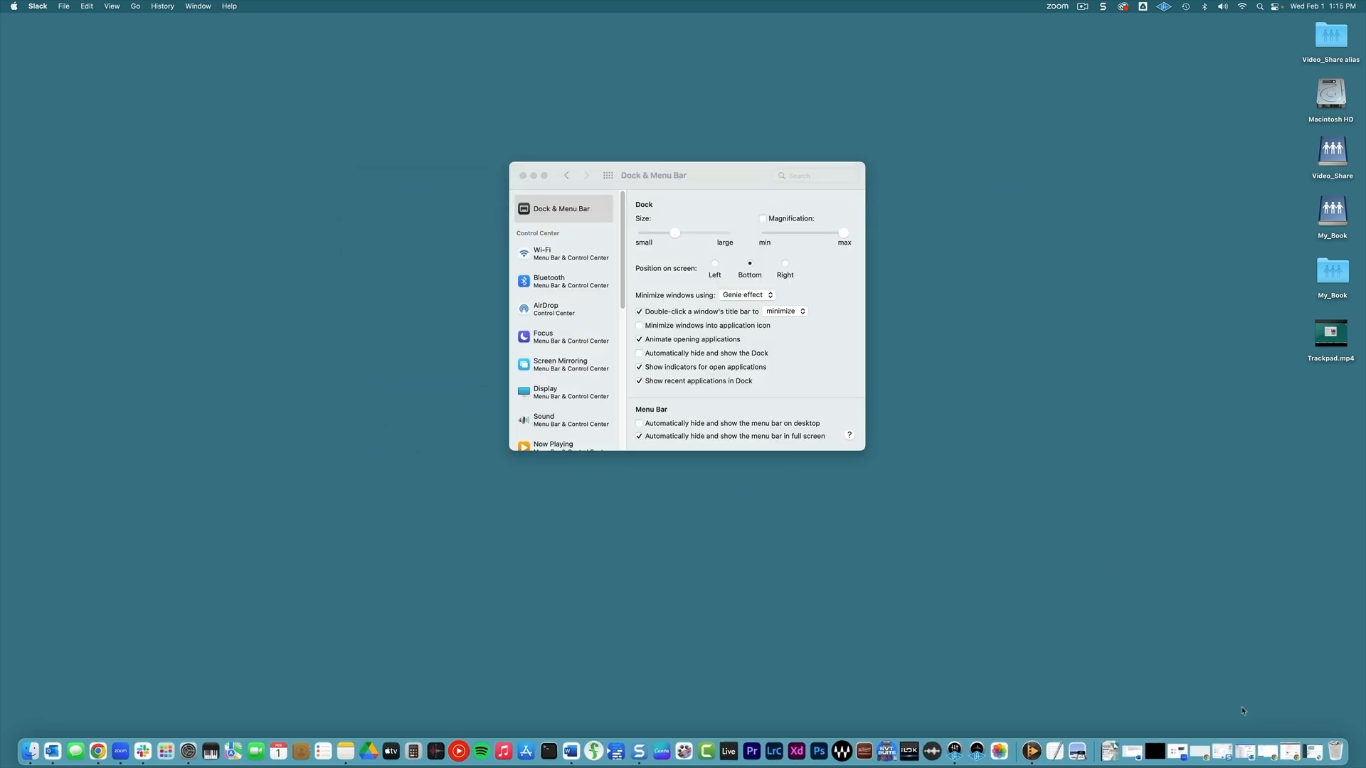
left_click(1245, 751)
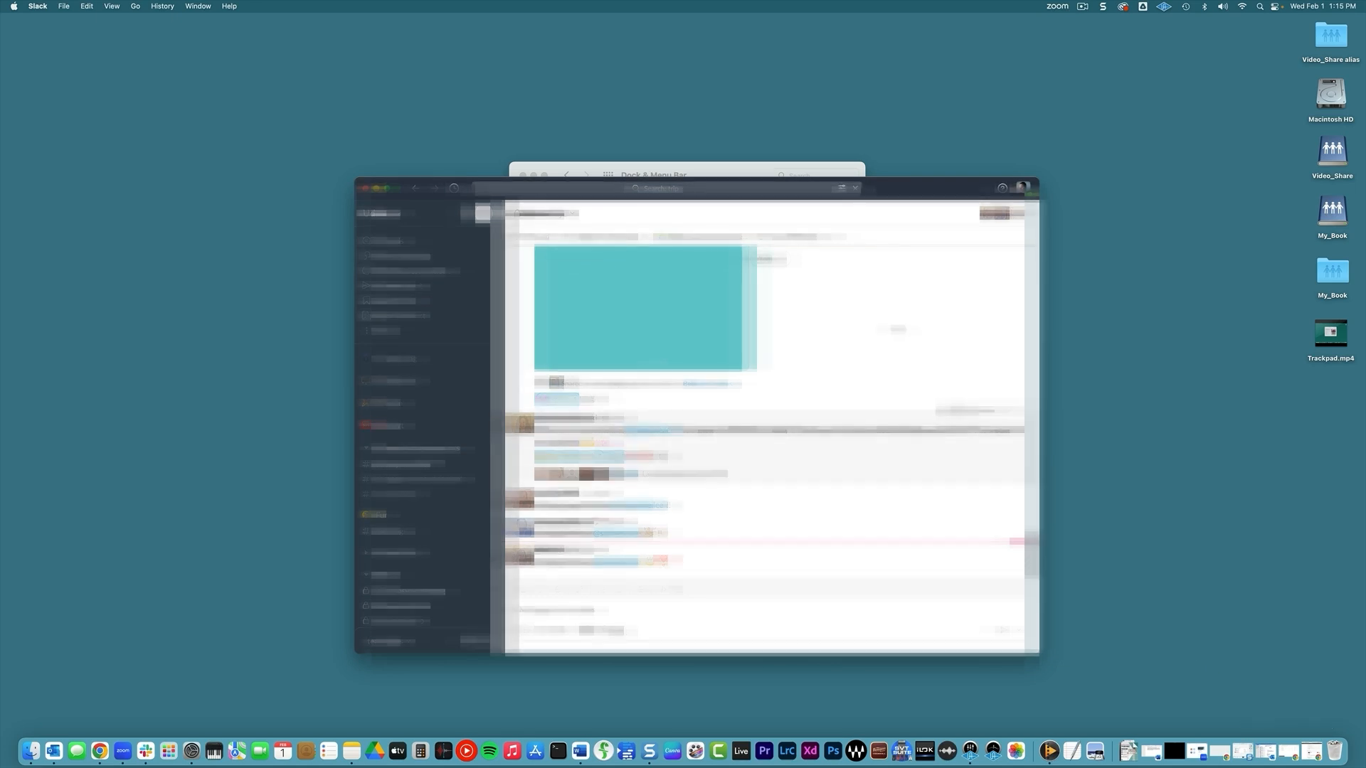
left_click(763, 174)
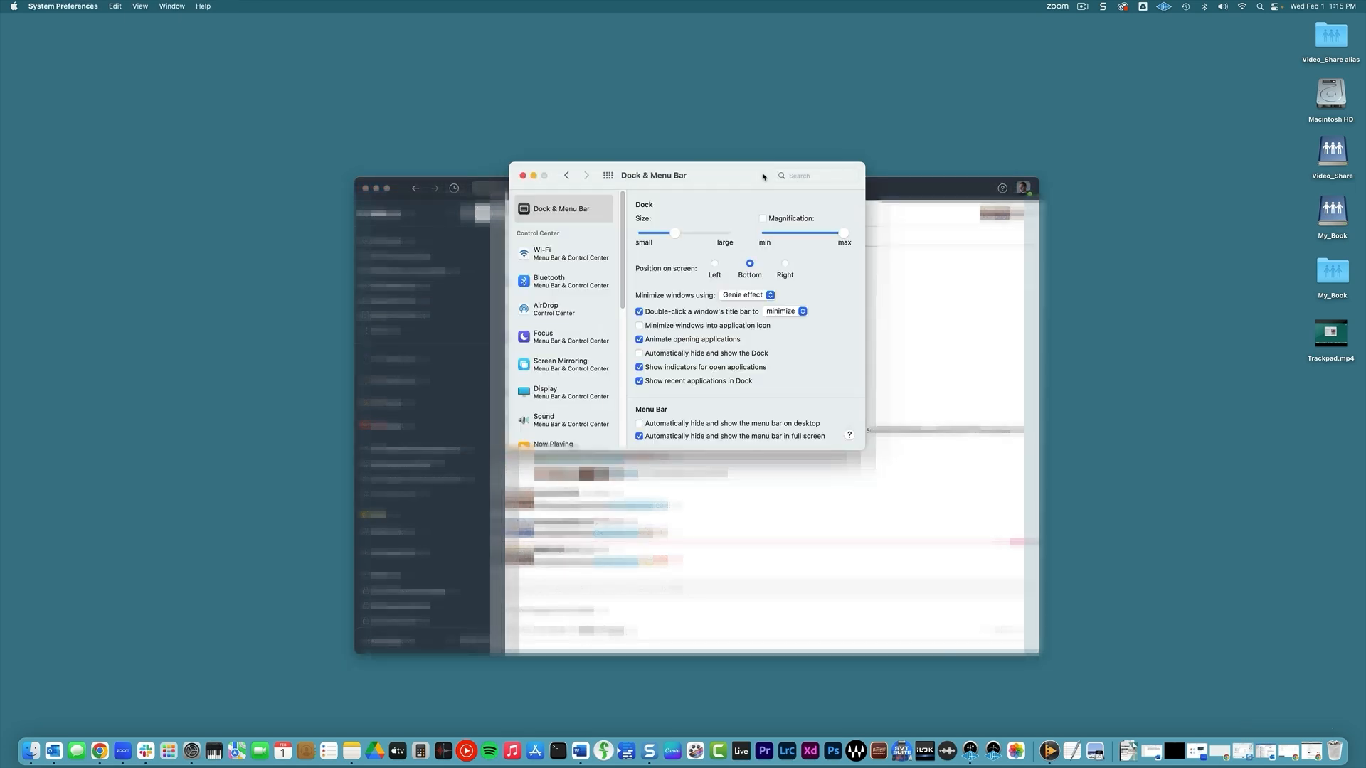
Set the title bar's double-click action to zoom and try it on the Slack window, returning the window to its smaller size.
left_click(782, 311)
left_click(785, 325)
left_click(888, 188)
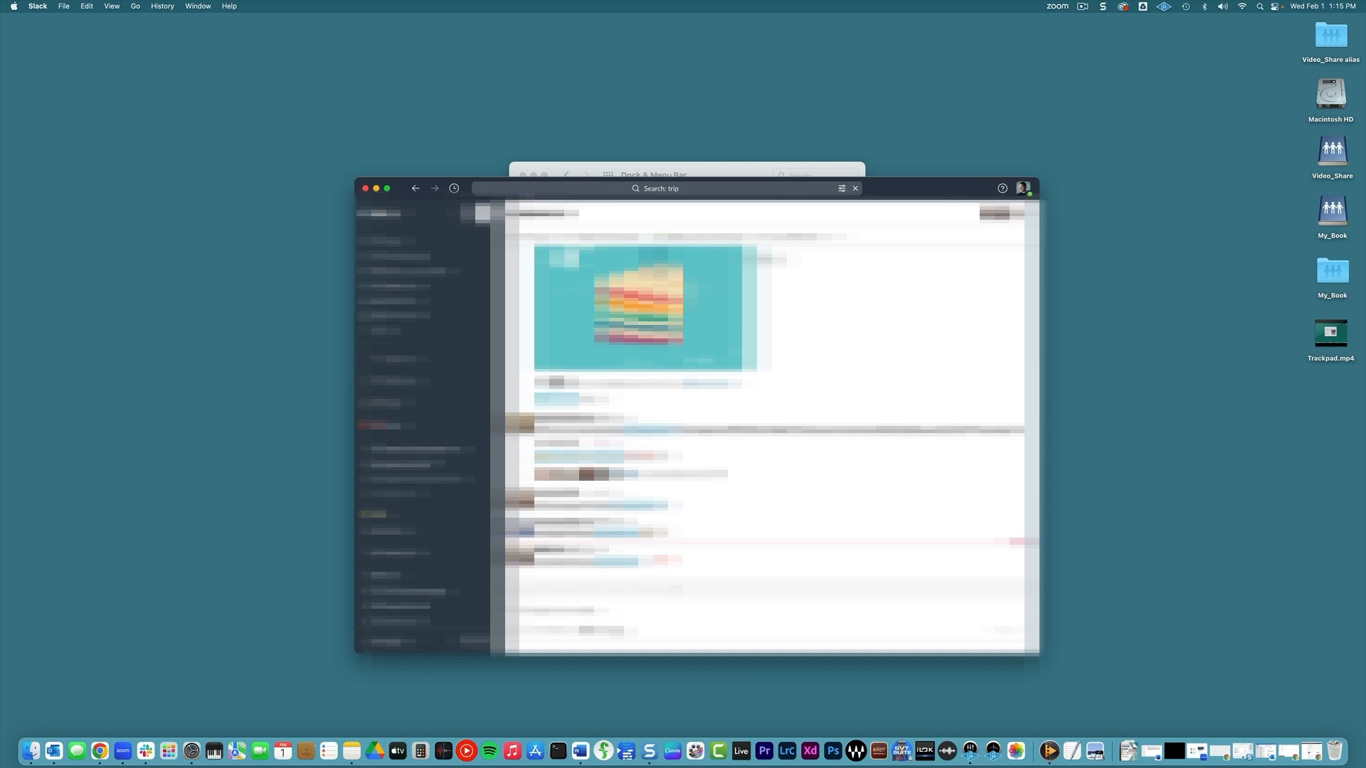
double_click(887, 188)
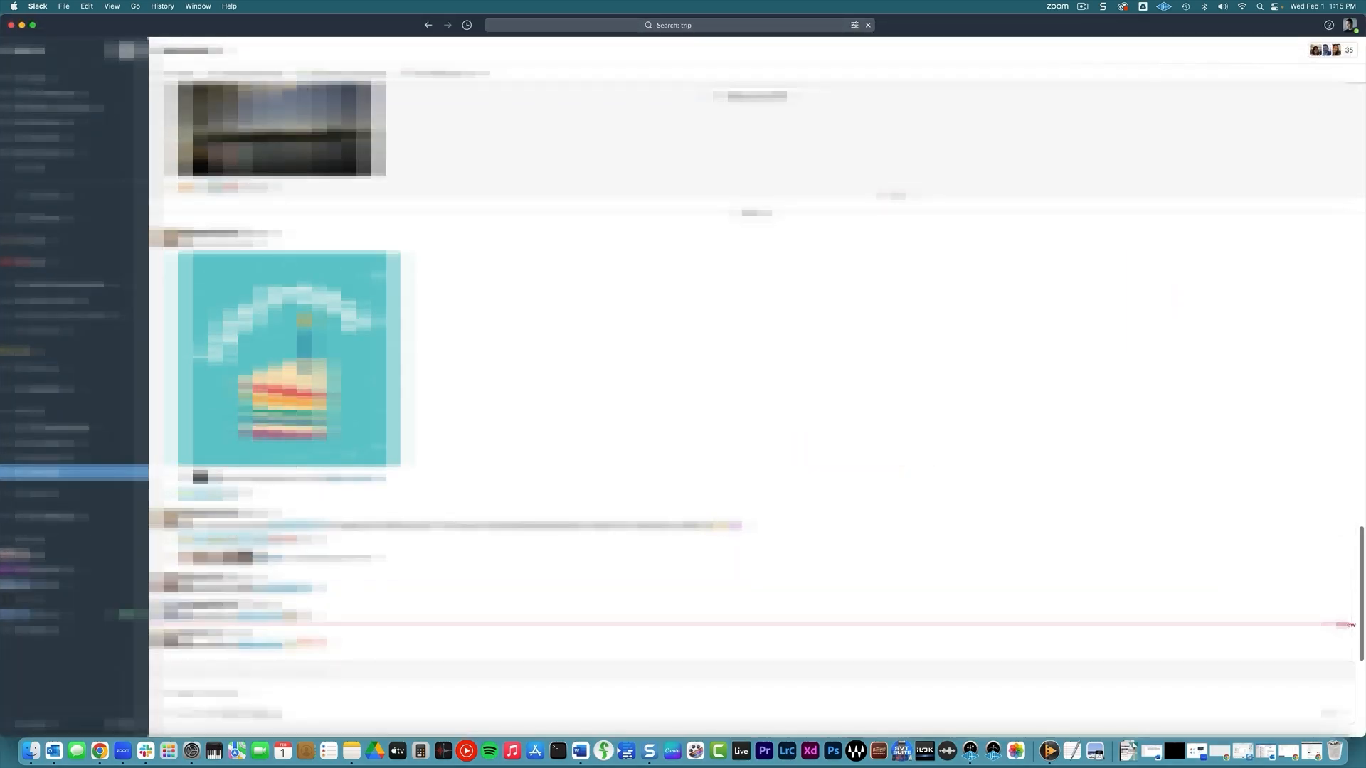
double_click(979, 31)
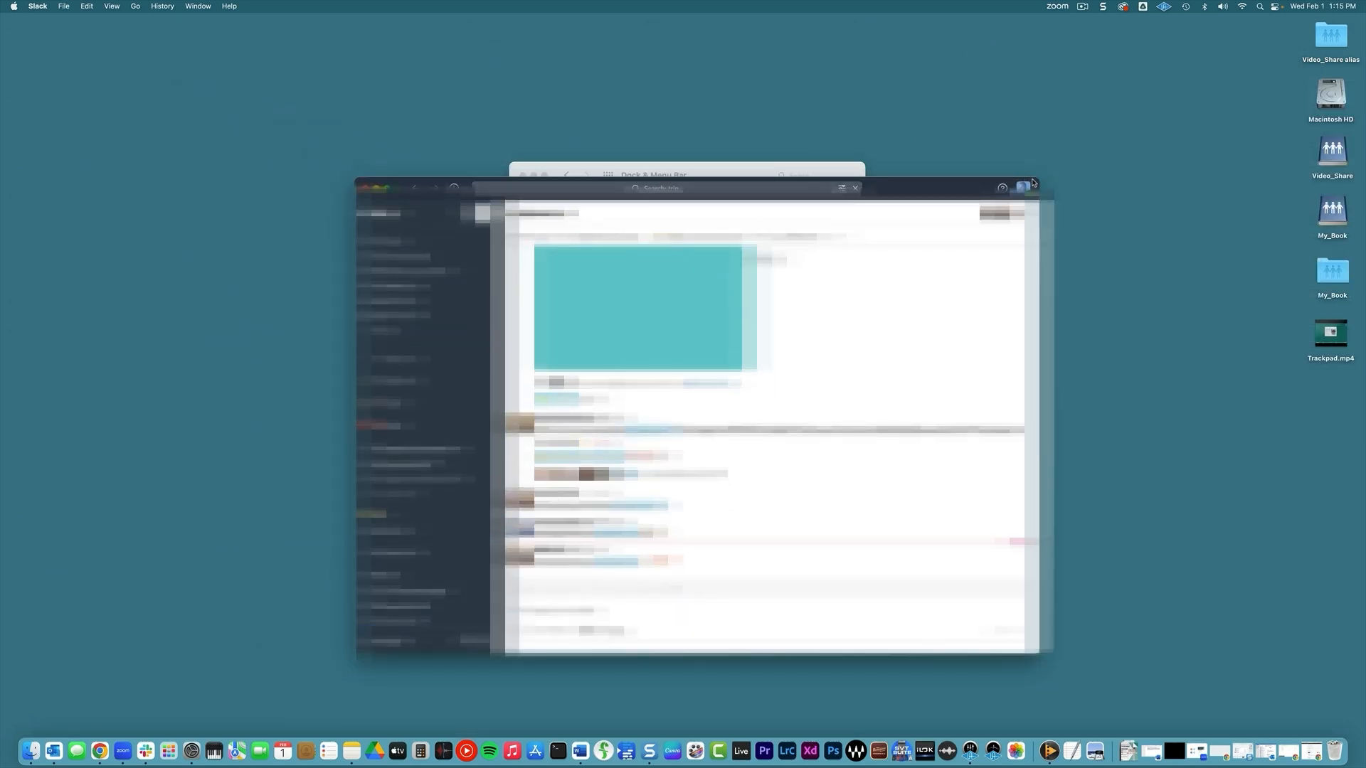
Shrink the Slack window to uncover part of the Dock & Menu Bar preferences, and minimize it to the Dock.
left_click_drag(1037, 179, 893, 260)
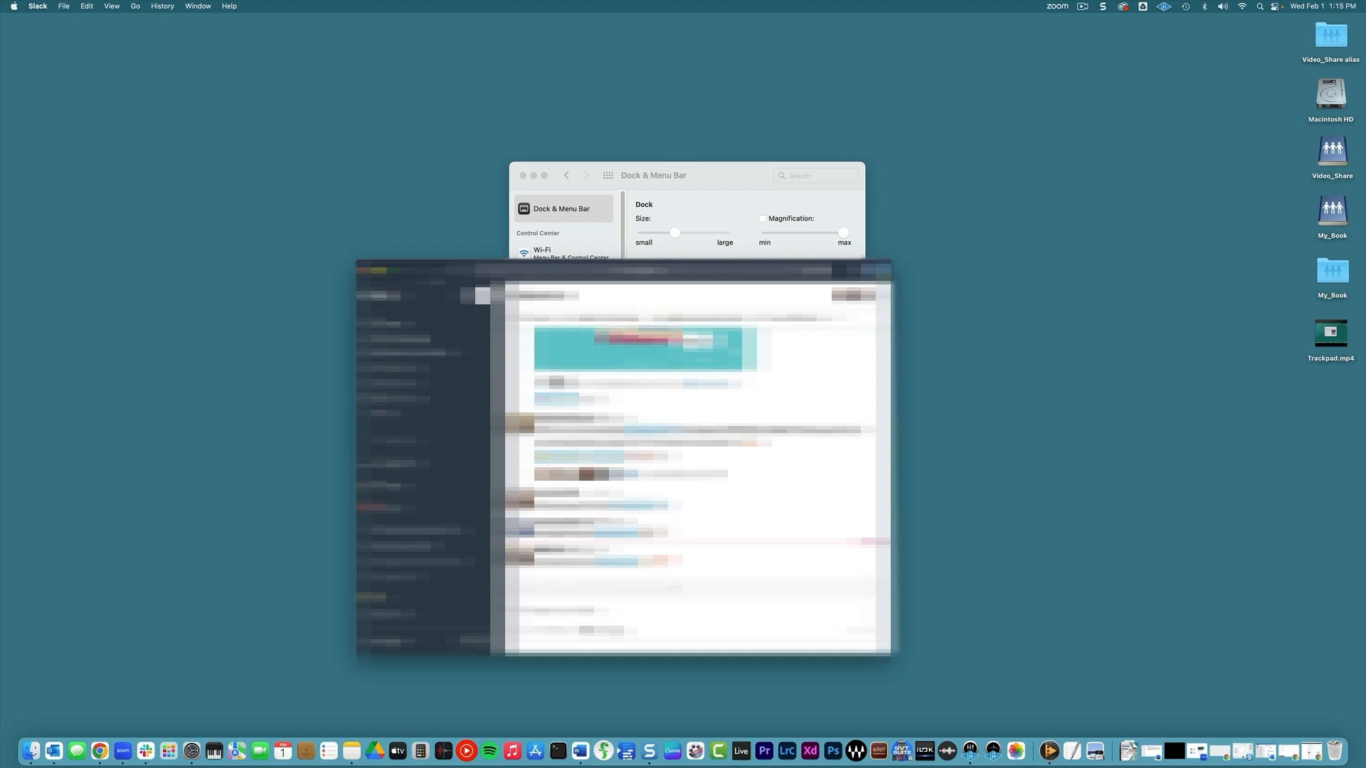
left_click(376, 271)
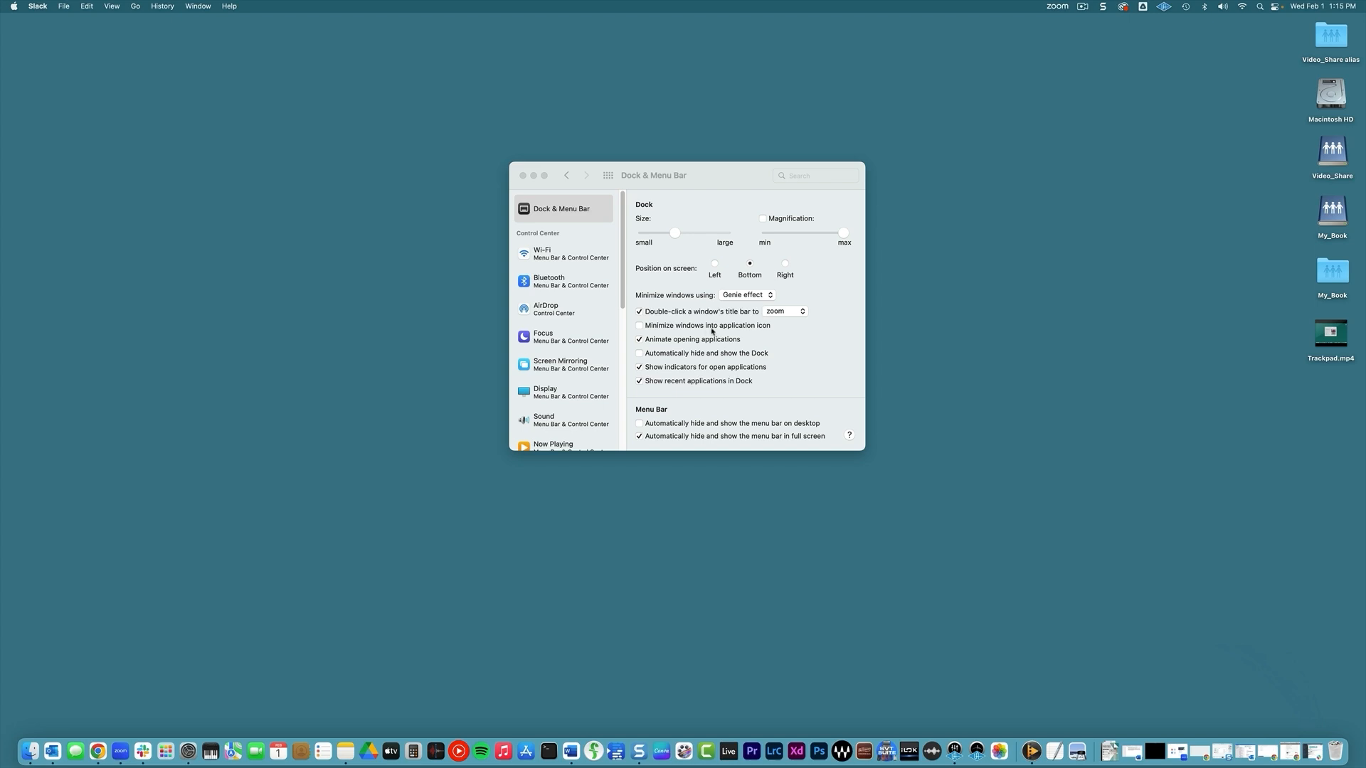
Turn on minimizing windows into the application icon, try it with the Slack window, and return to the Dock & Menu Bar preferences.
left_click(640, 329)
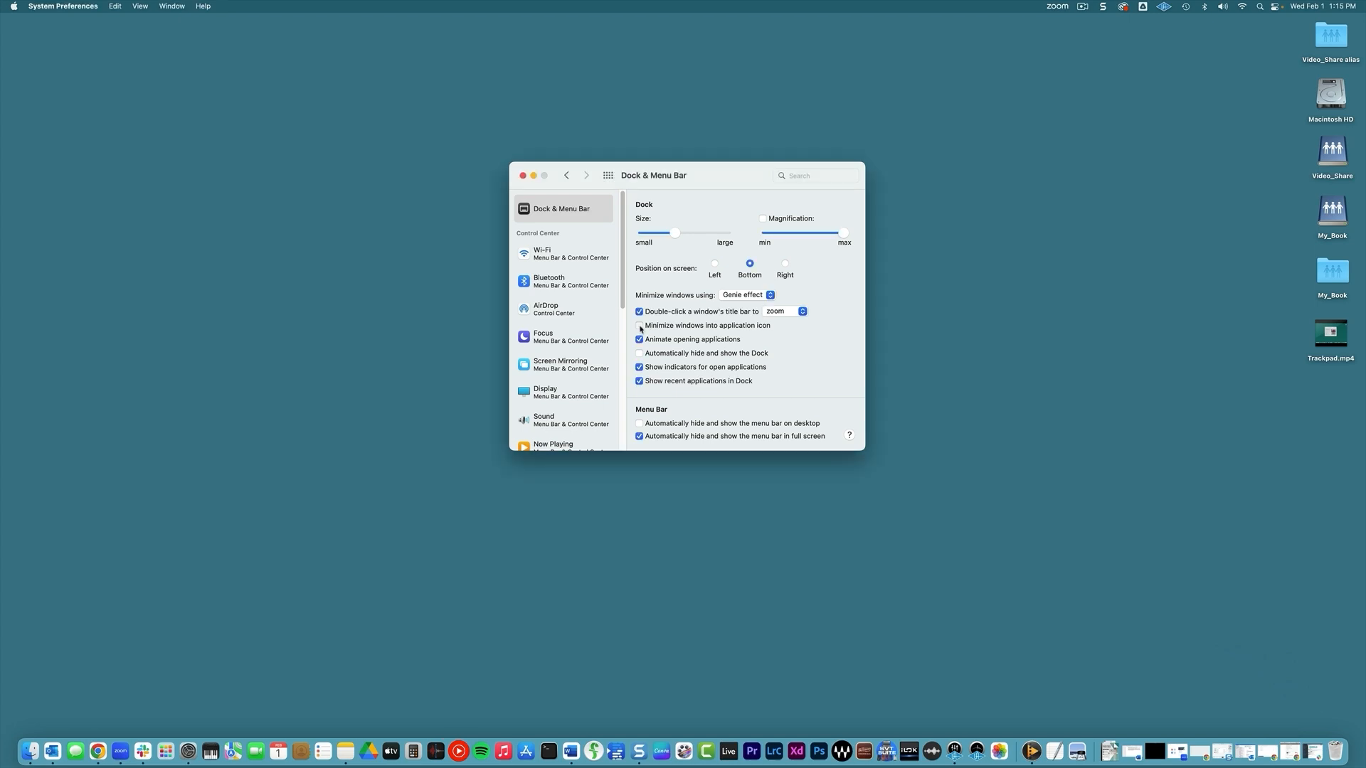
left_click(143, 751)
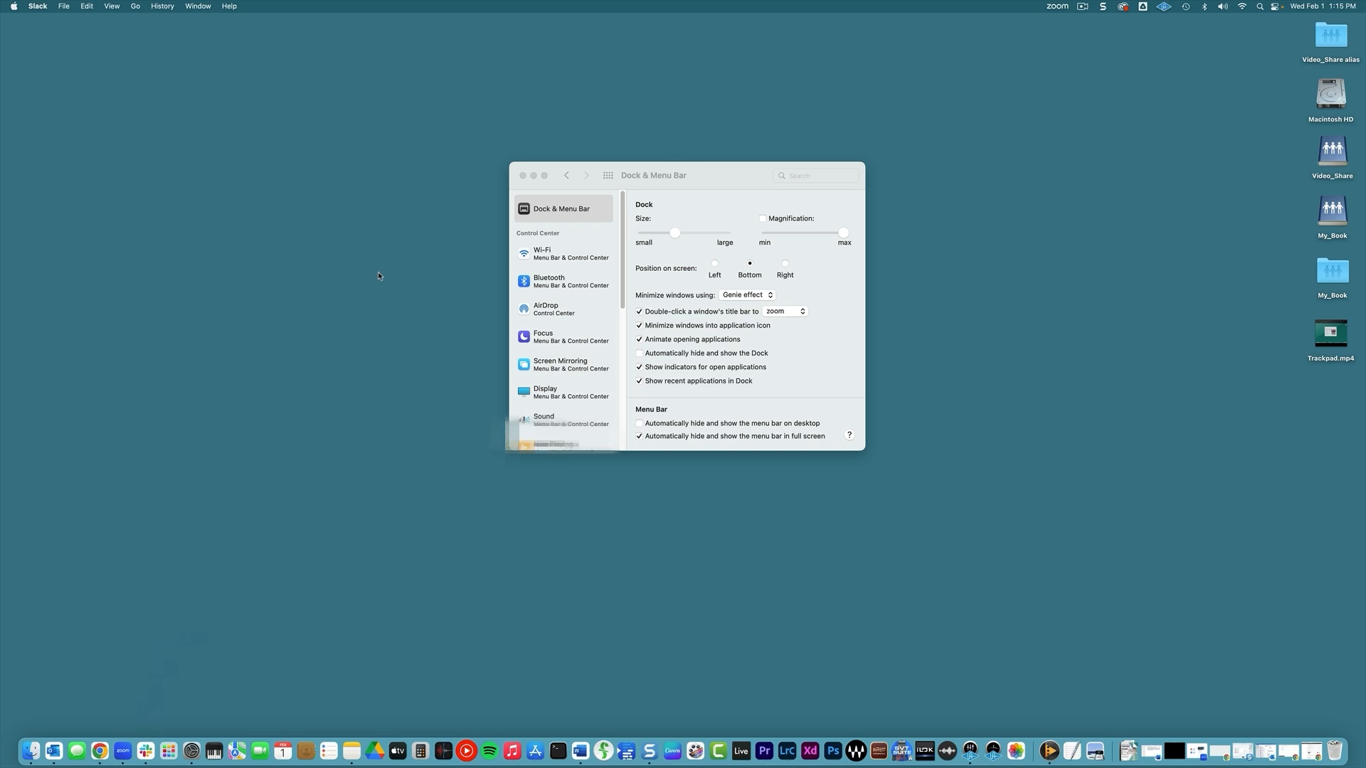
left_click(146, 751)
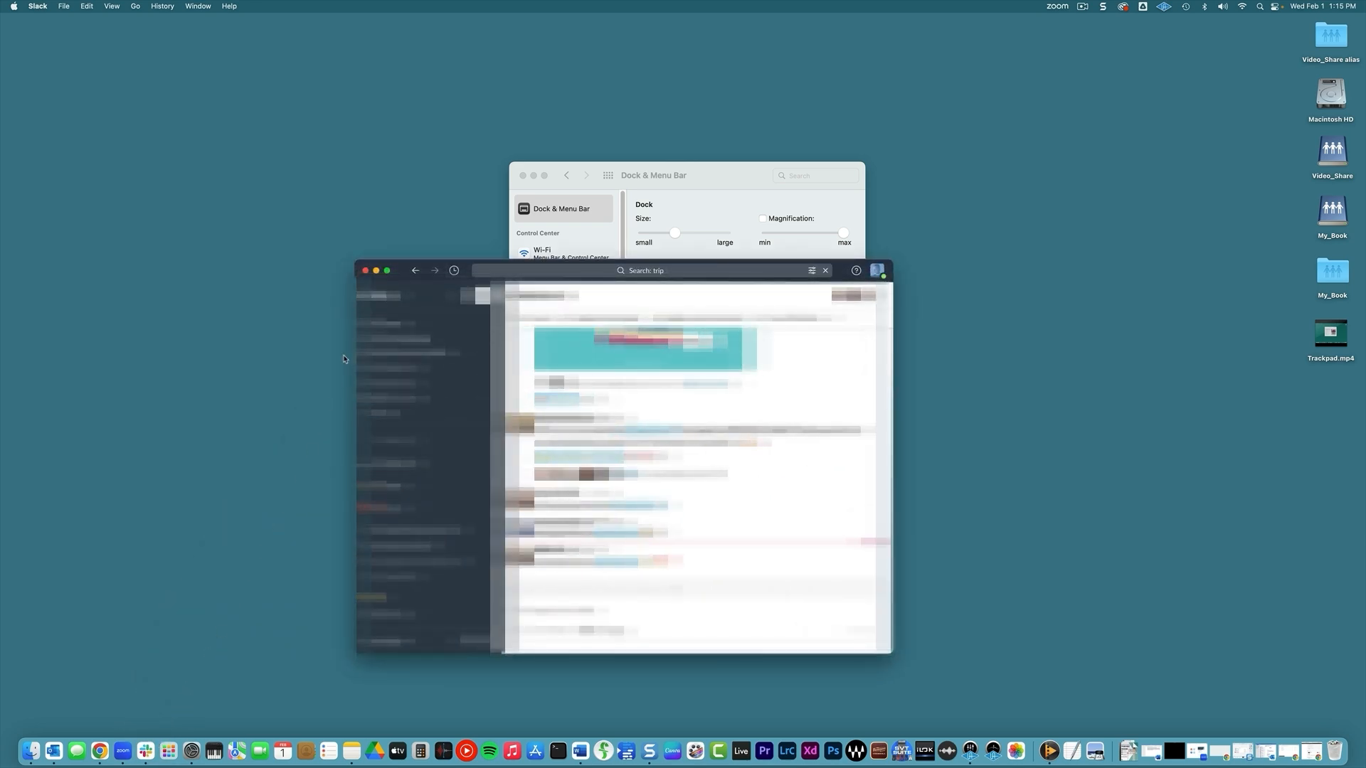
left_click(375, 270)
right_click(146, 751)
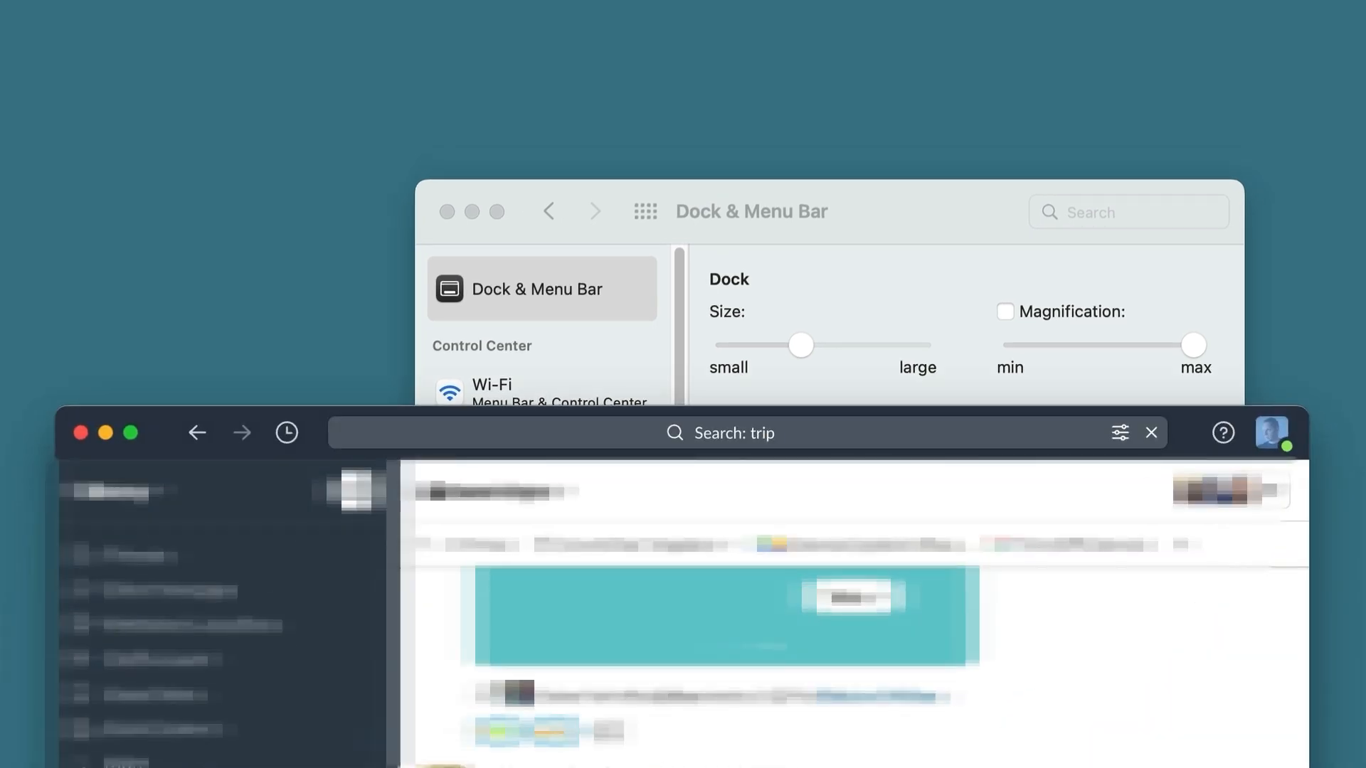
left_click(833, 206)
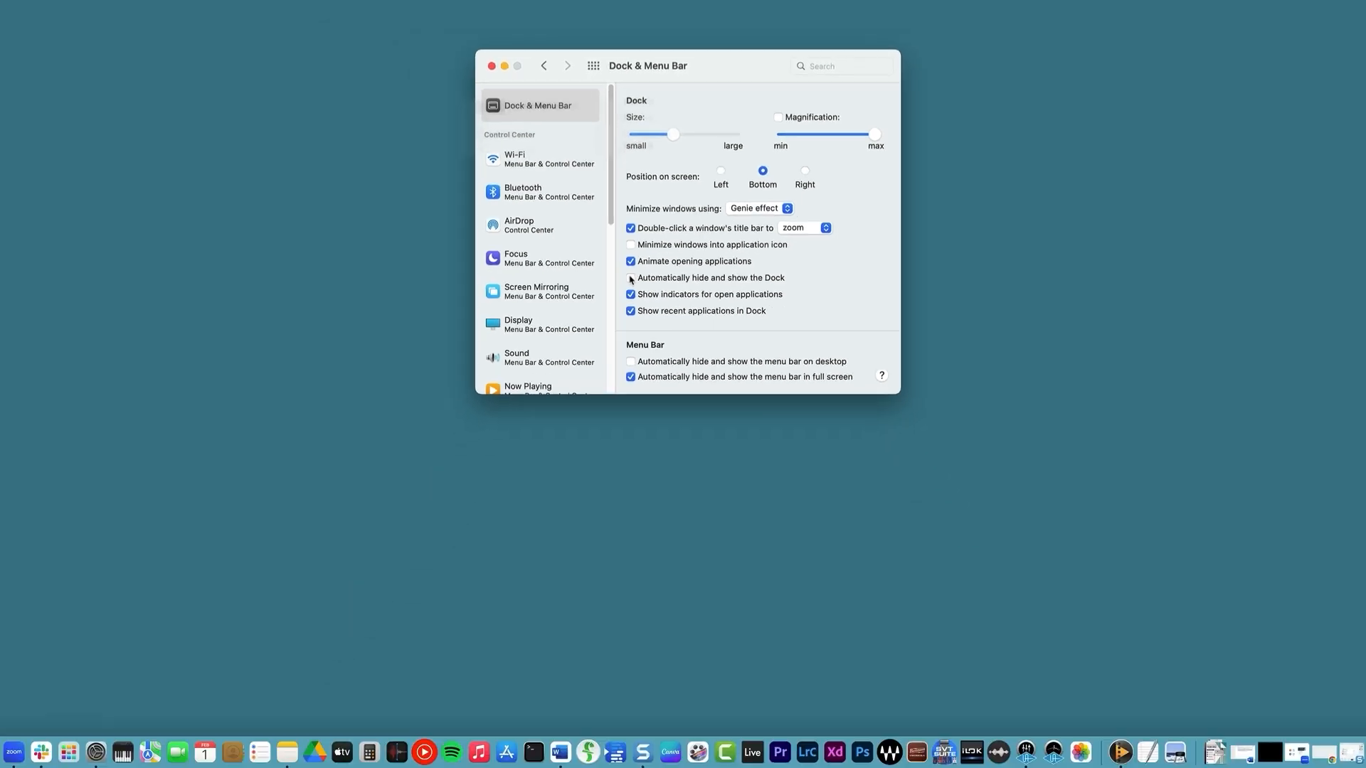
Turn on automatic hiding and showing of the Dock, reveal the hidden Dock, and turn the option off again.
left_click(579, 480)
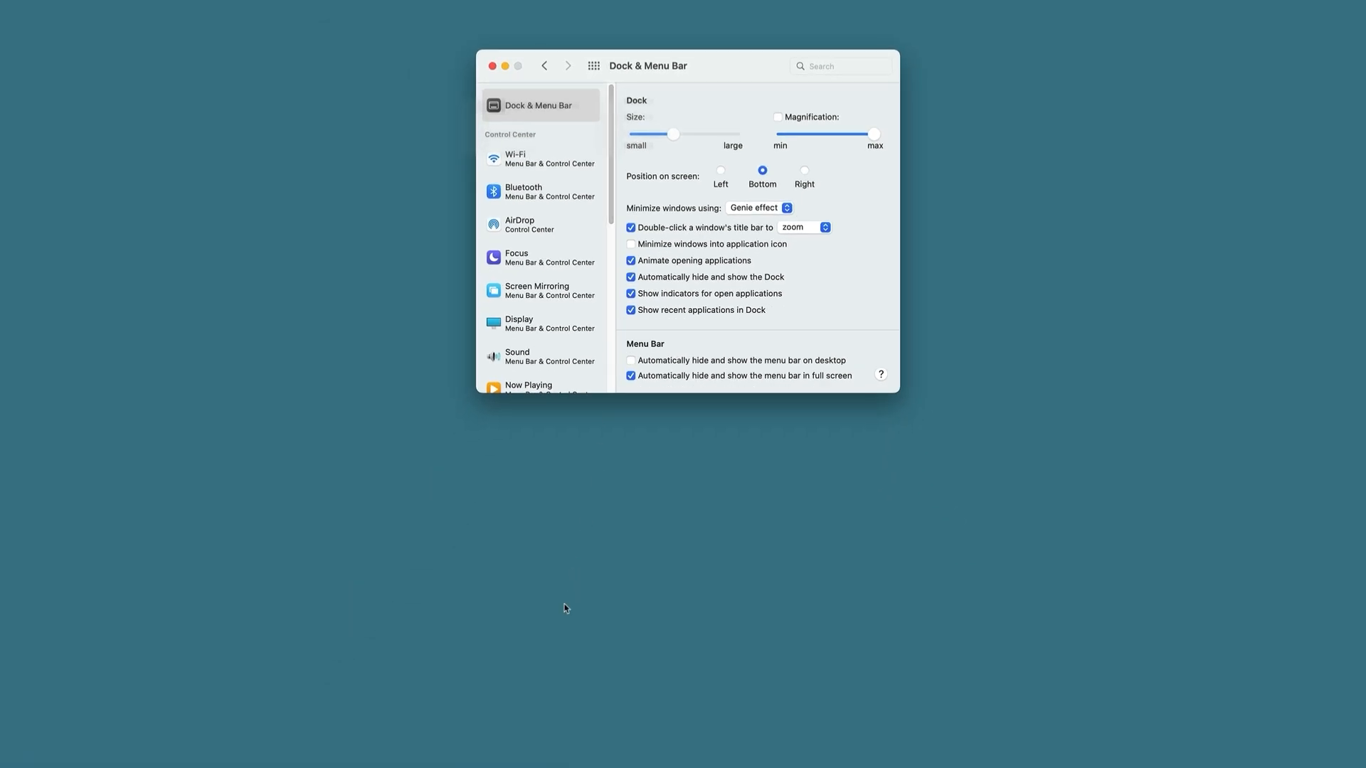
mouse_move(534, 751)
mouse_move(579, 764)
left_click(631, 277)
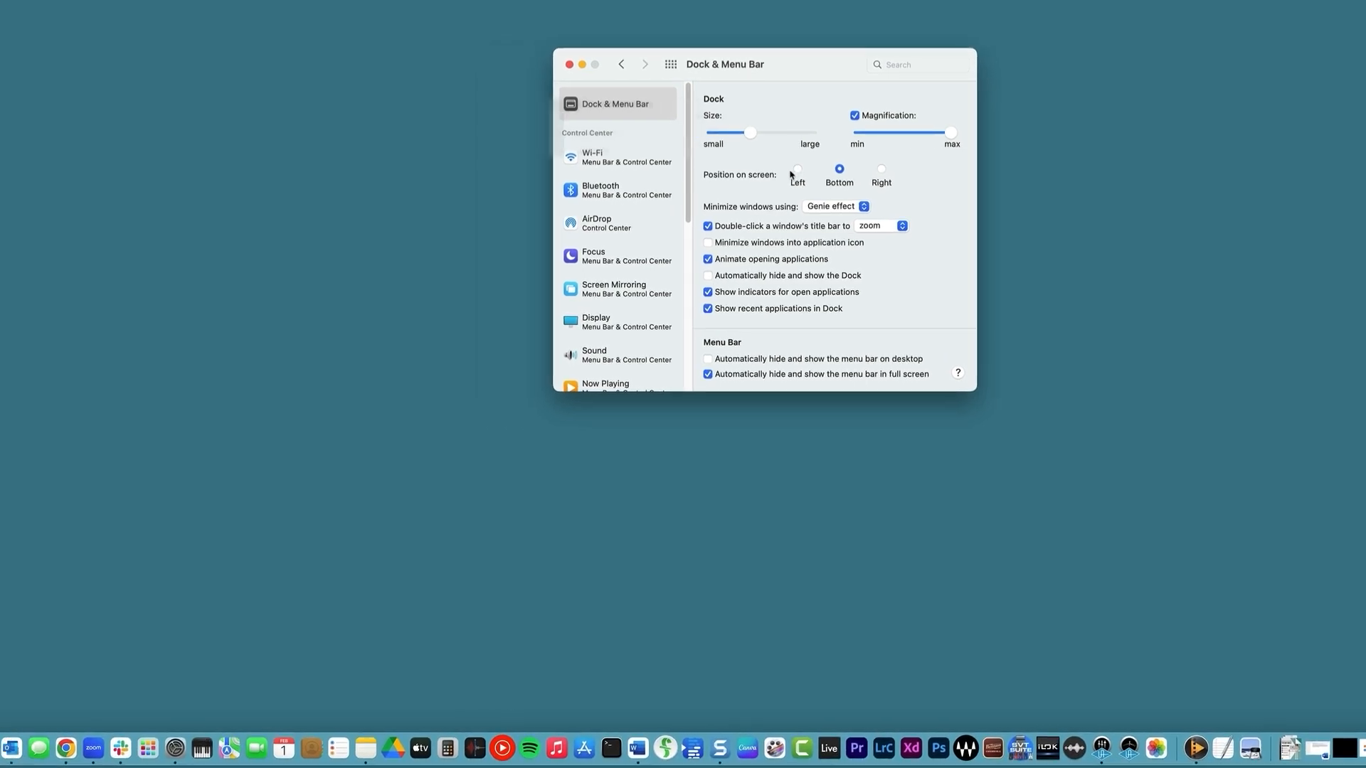
Try the Dock at the Left position, turn its magnification off, and return the Dock to the Bottom position.
left_click(721, 172)
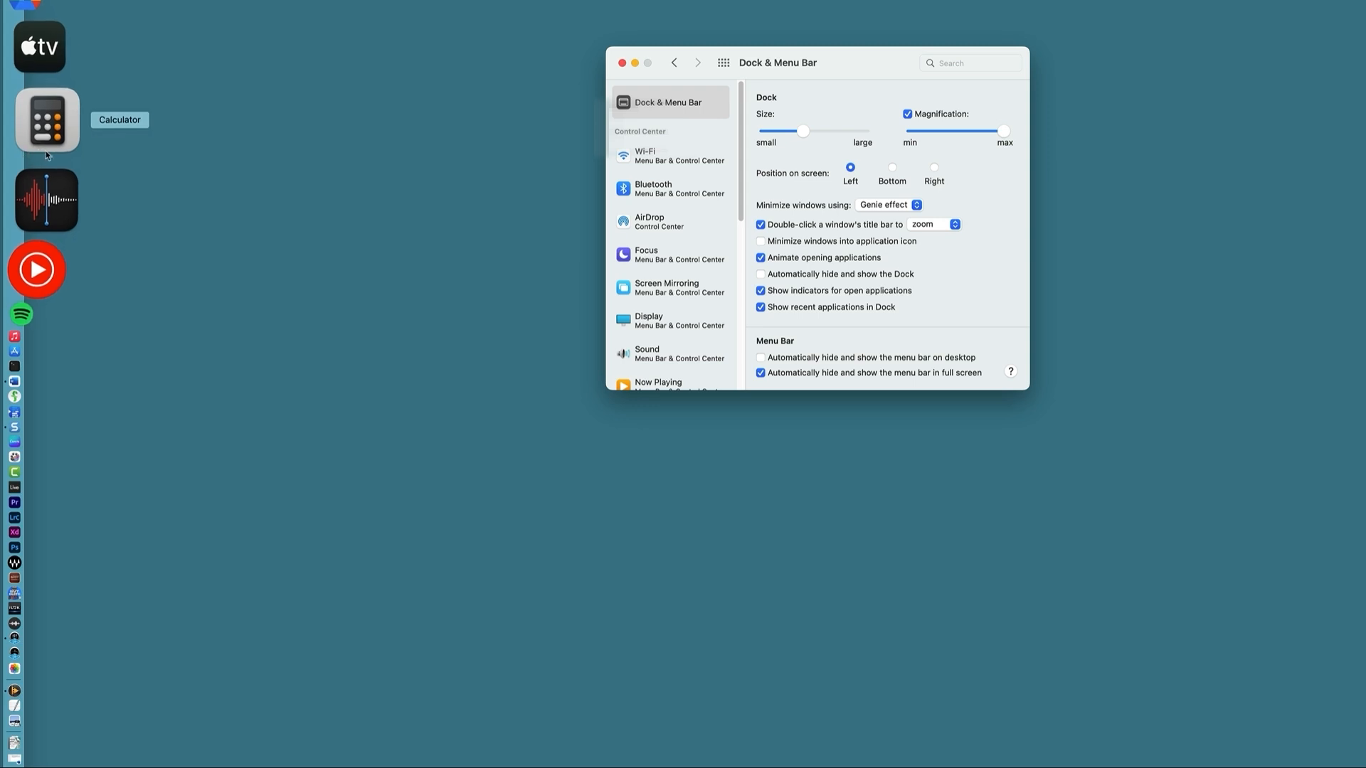
left_click(907, 114)
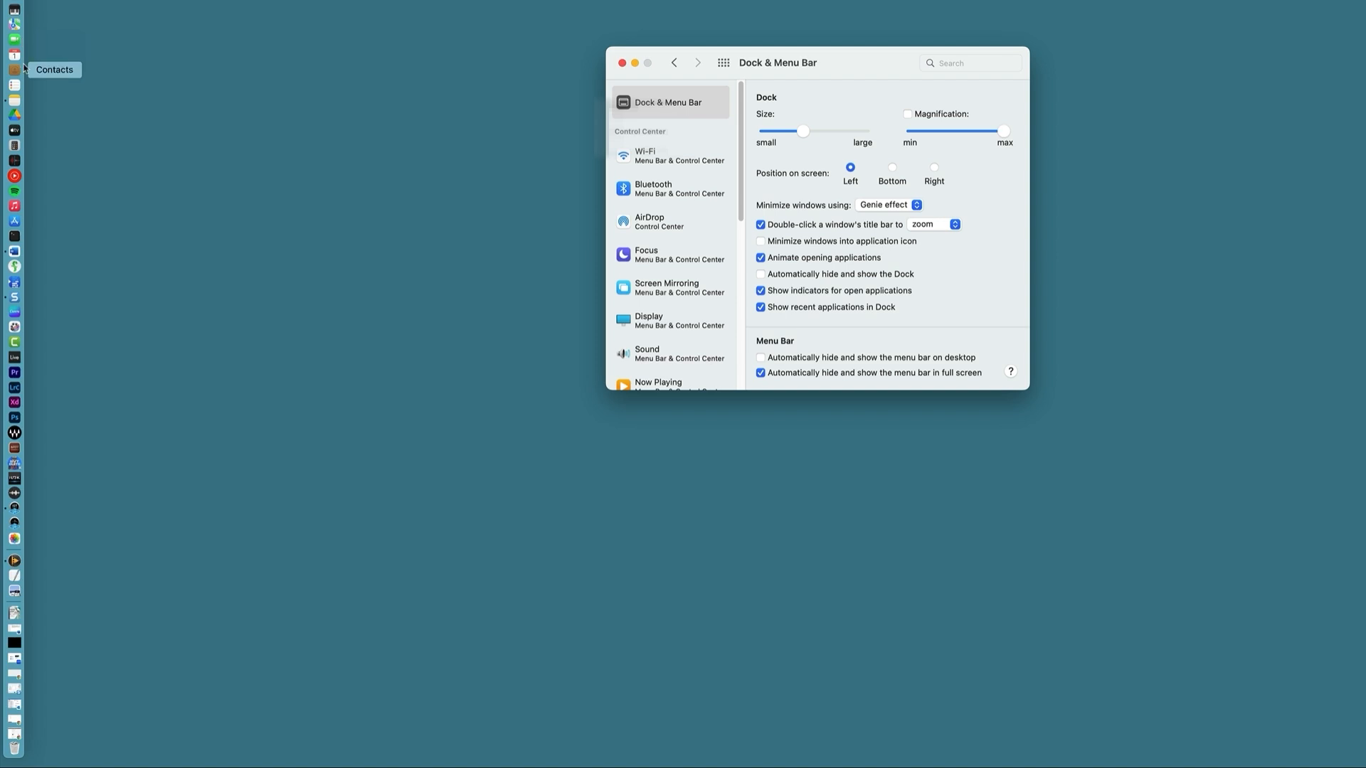
left_click(892, 168)
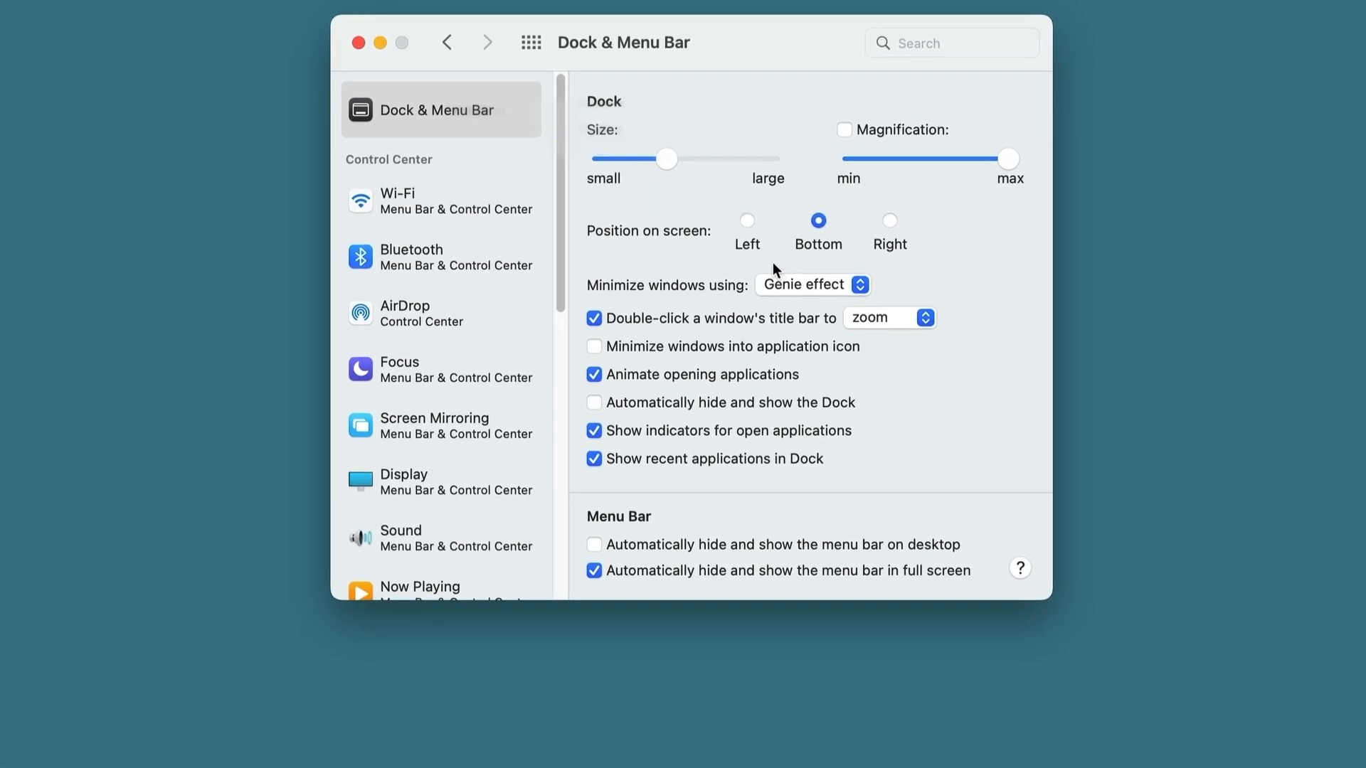
Open the General preferences, try the Dark and Auto appearances, and set the appearance back to Light.
left_click(442, 42)
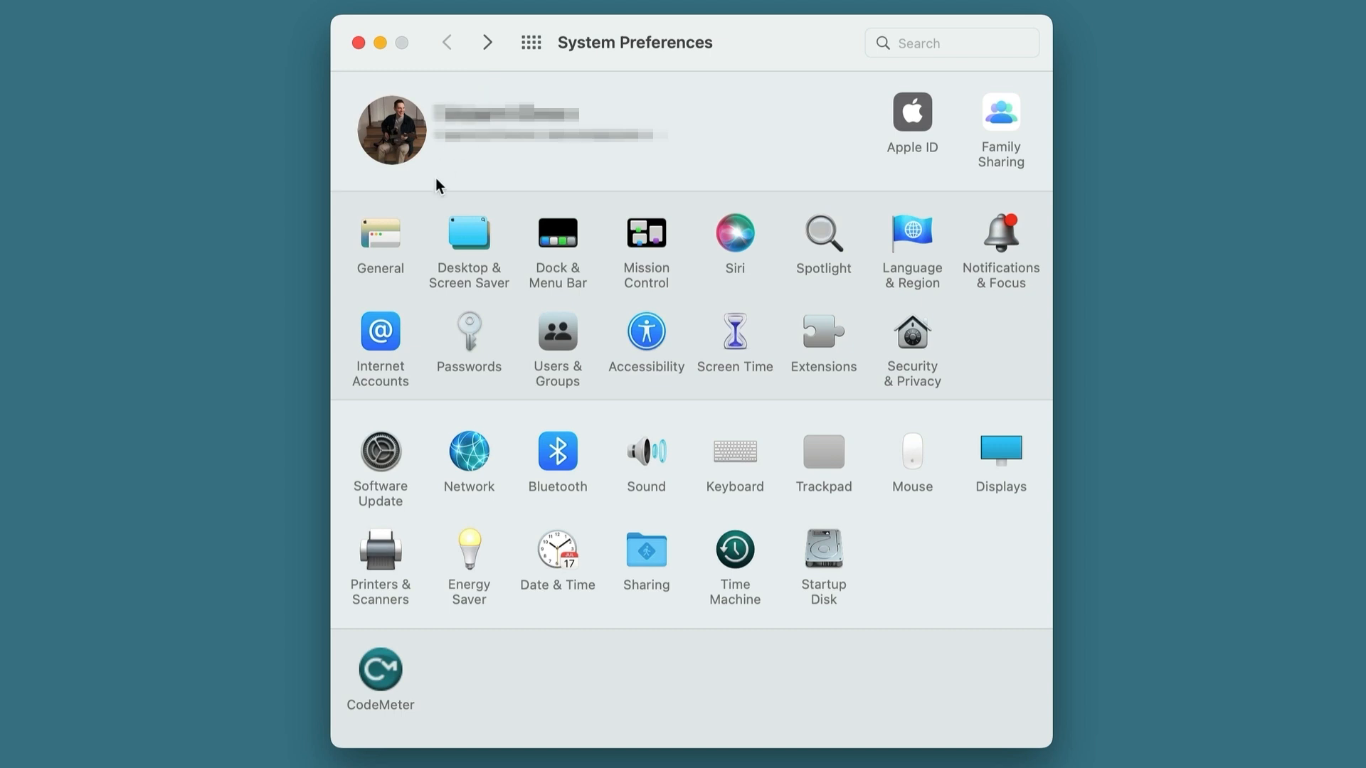
left_click(390, 226)
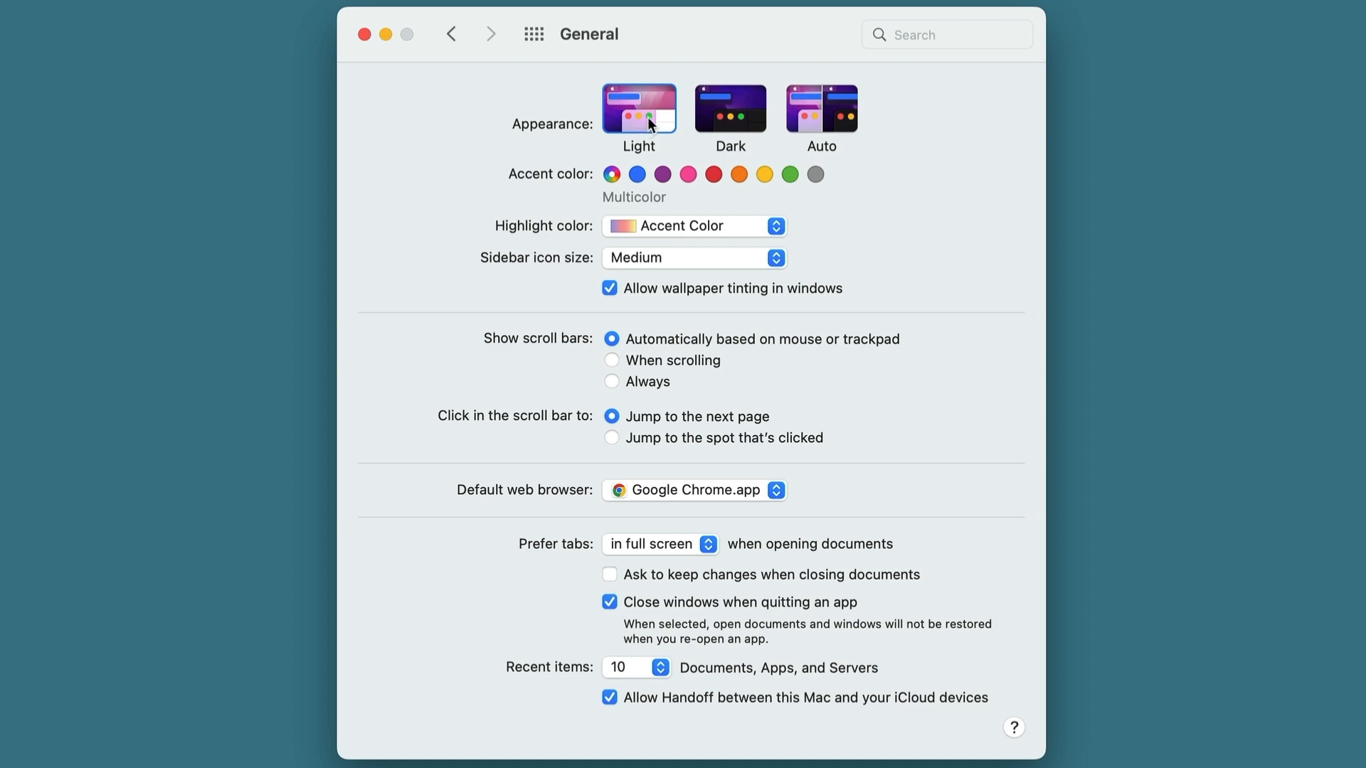
left_click(720, 112)
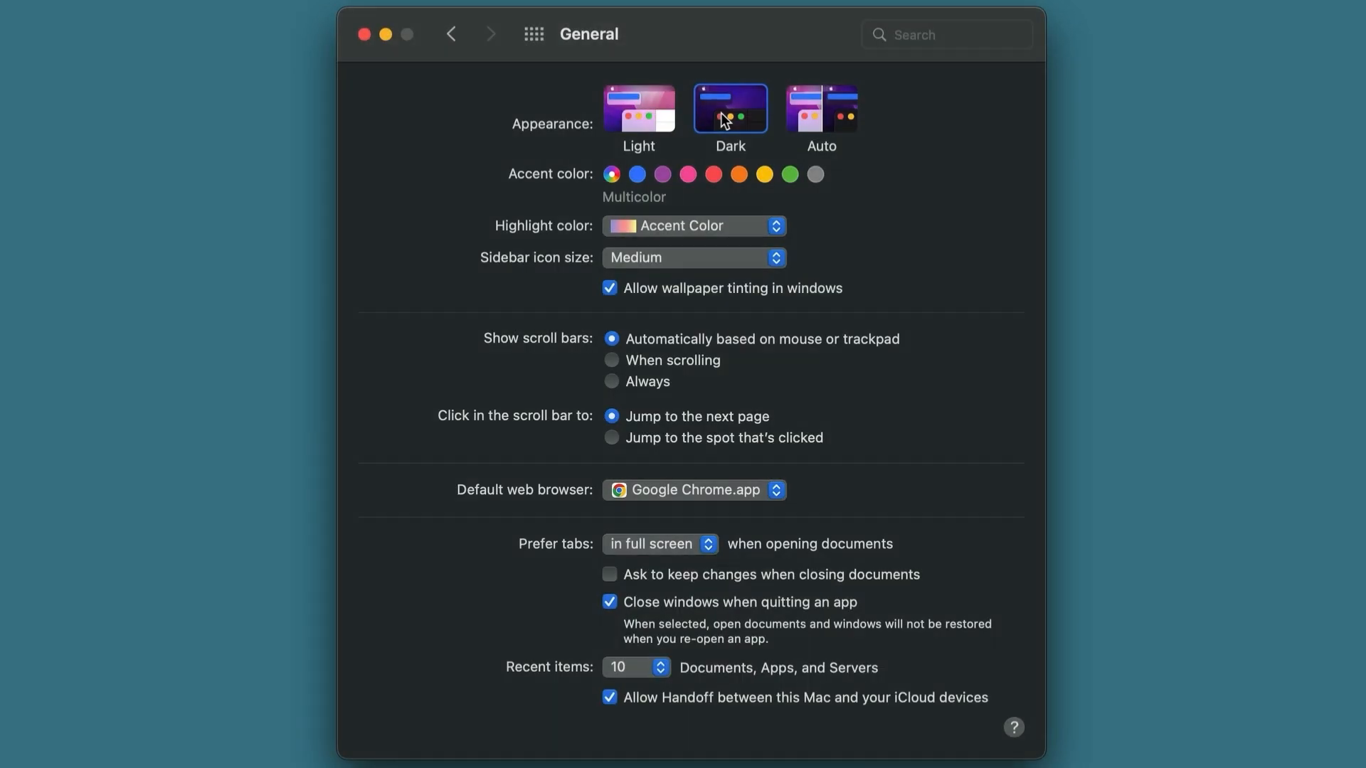
left_click(809, 117)
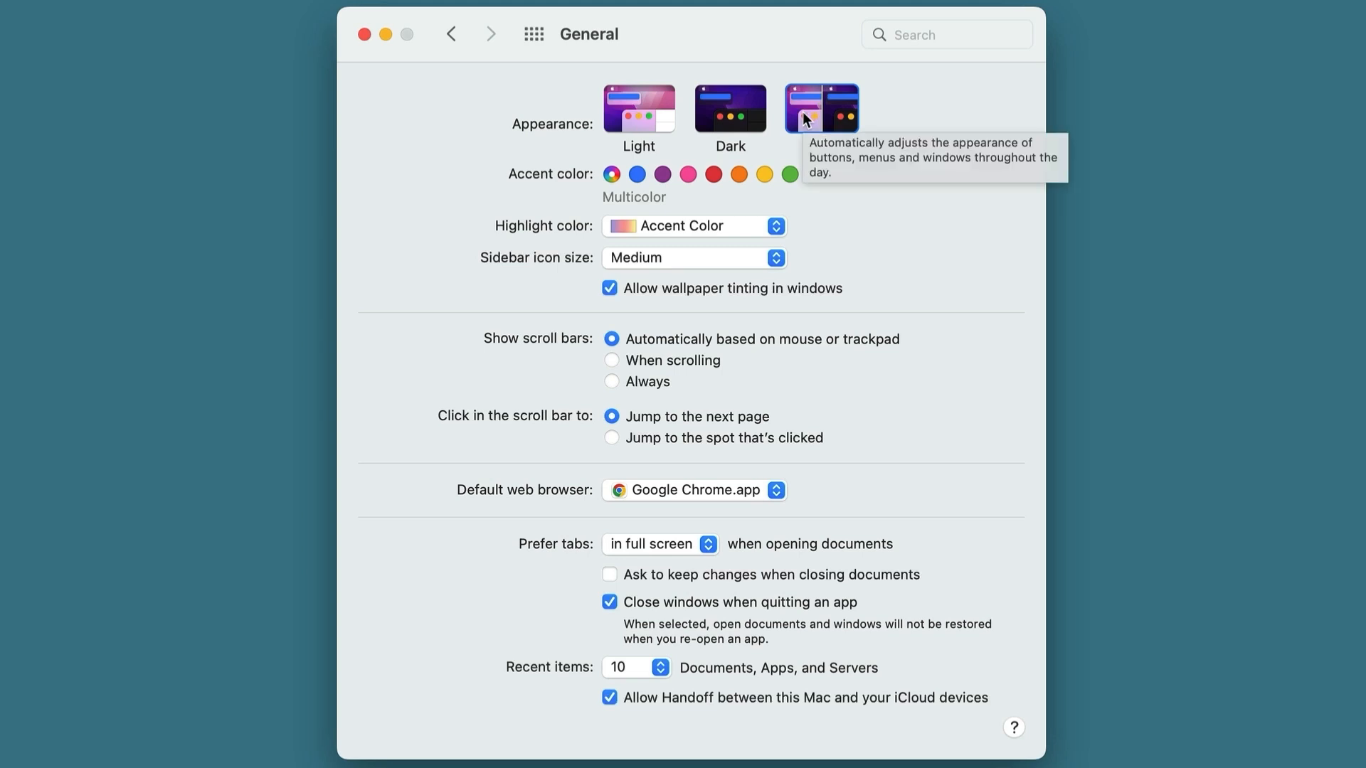
left_click(656, 121)
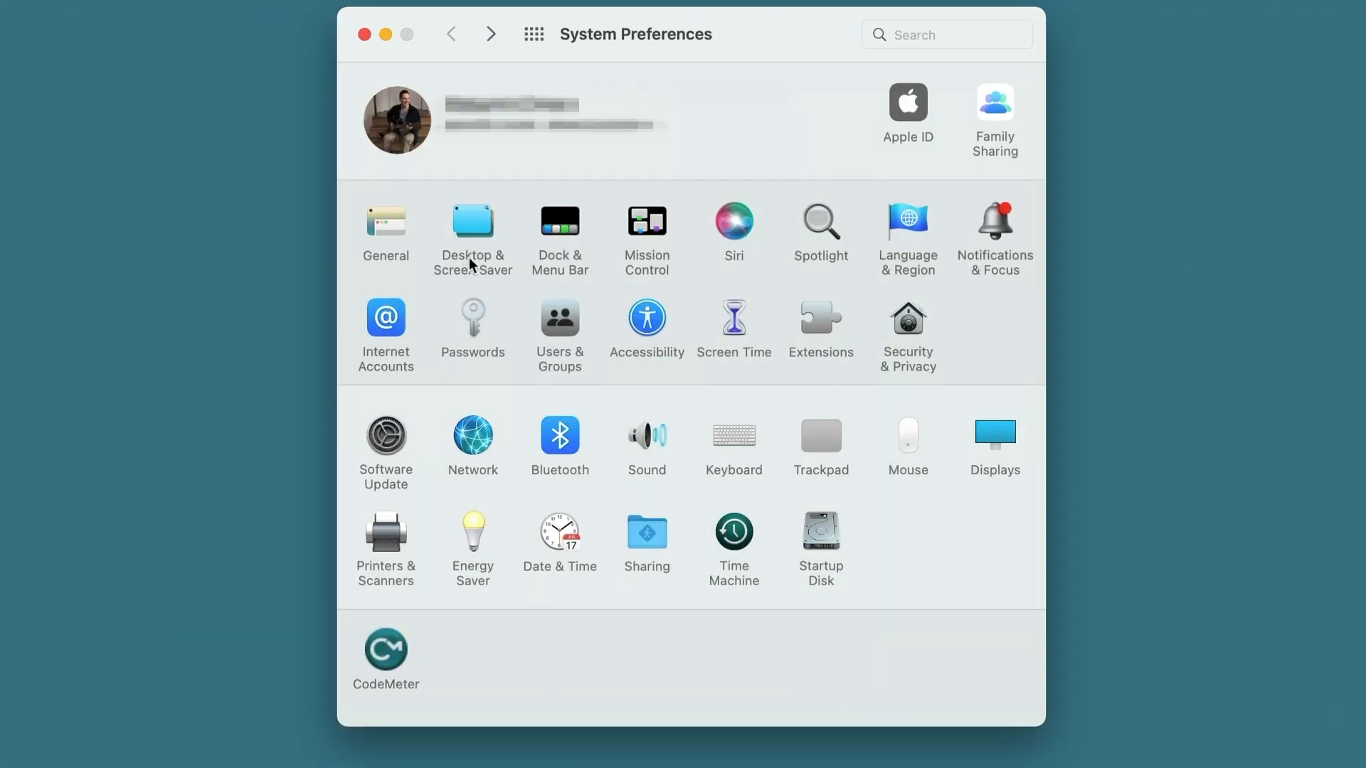
View the Desktop & Screen Saver and Spotlight preferences, and open the Spotlight keyboard shortcuts.
left_click(474, 231)
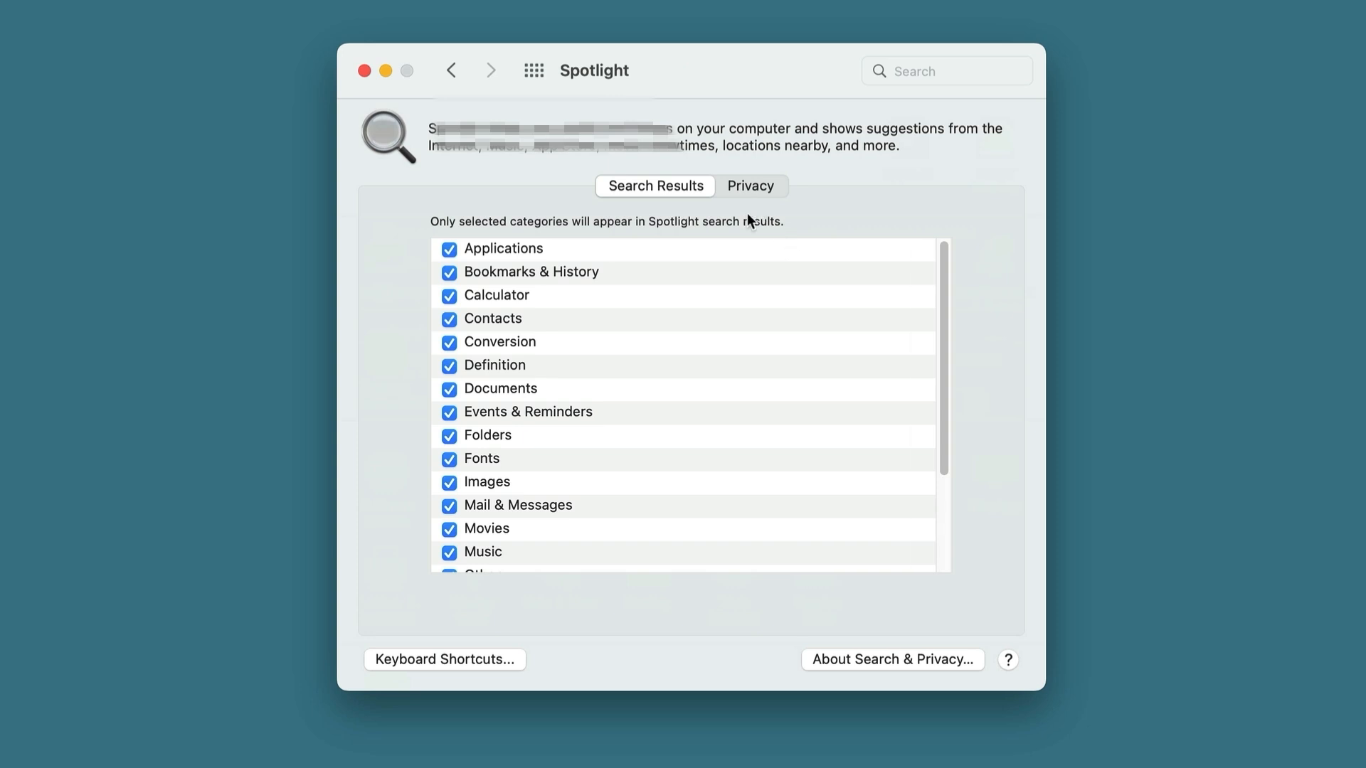
left_click(424, 659)
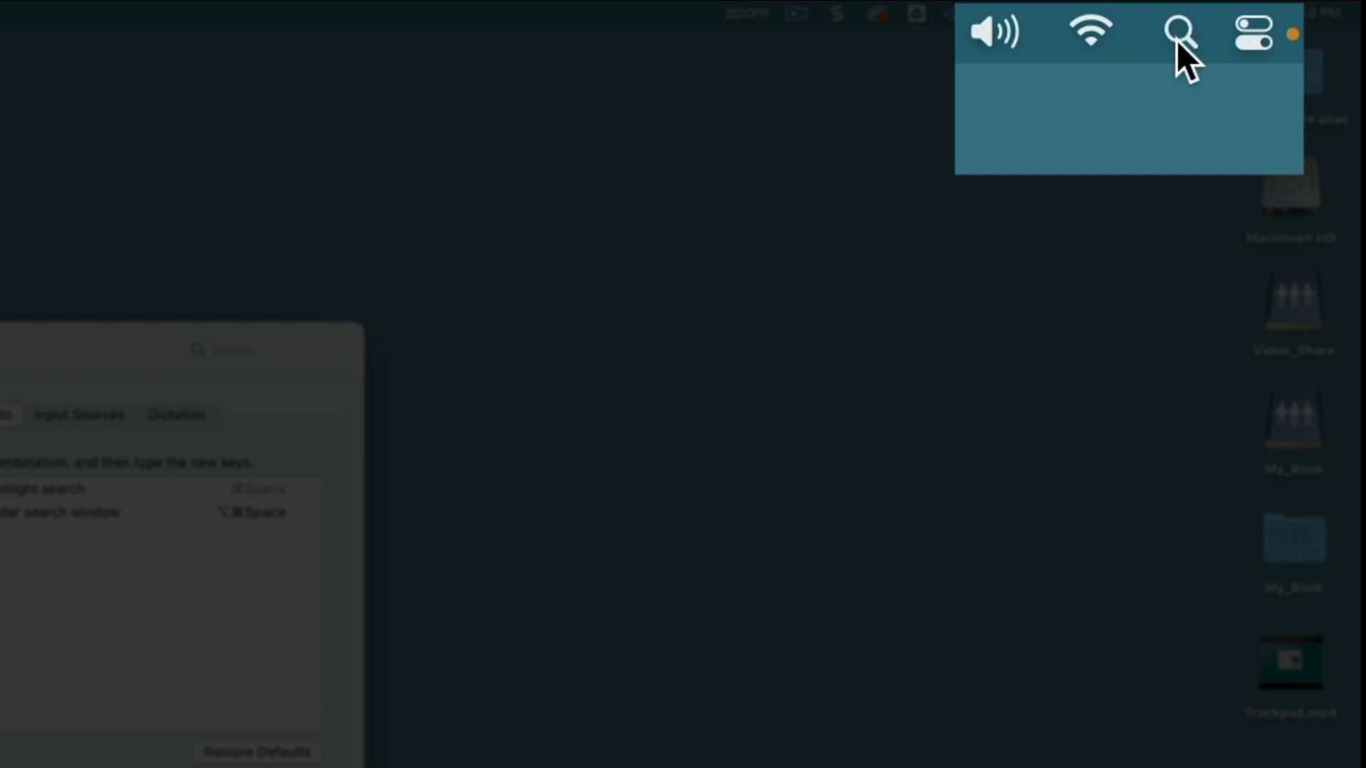
Open Spotlight Search from the menu bar, search for "slack", and clear the query.
left_click(1178, 35)
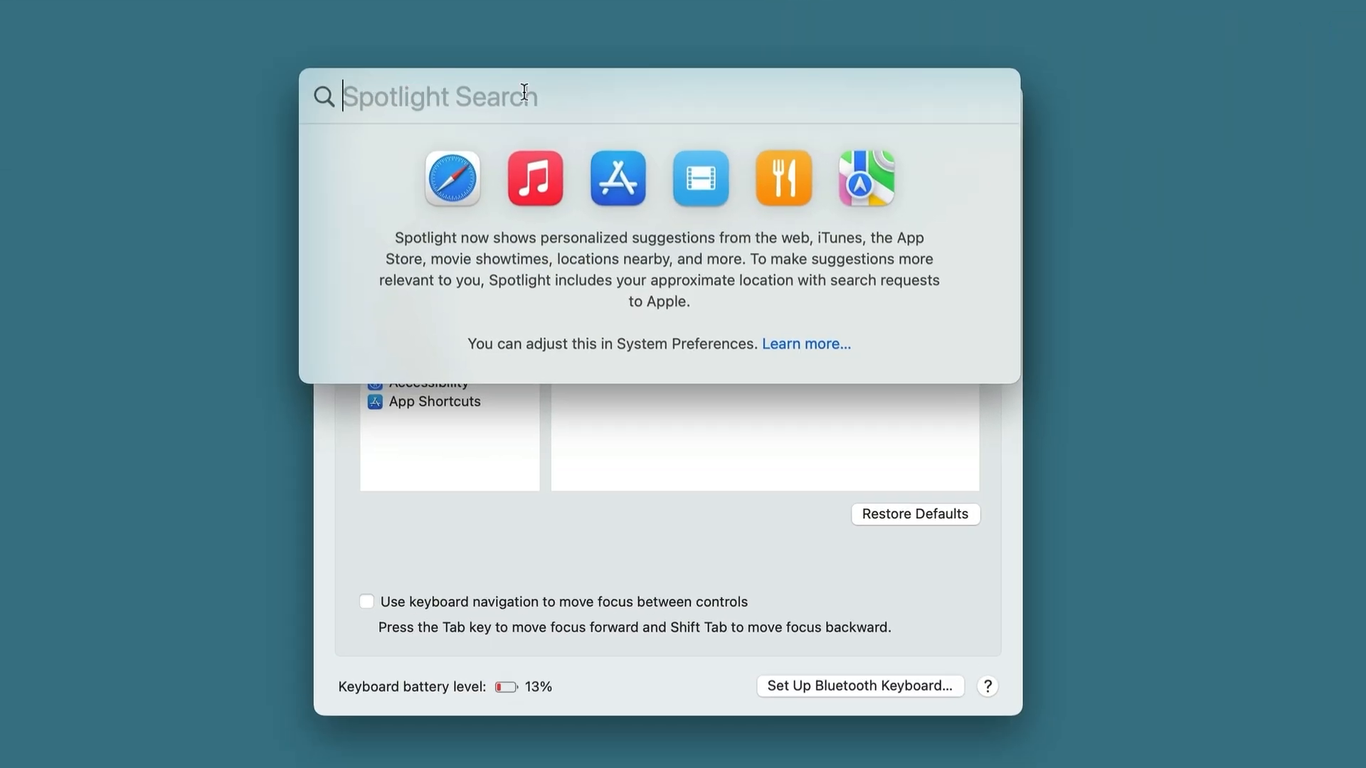
type("slack")
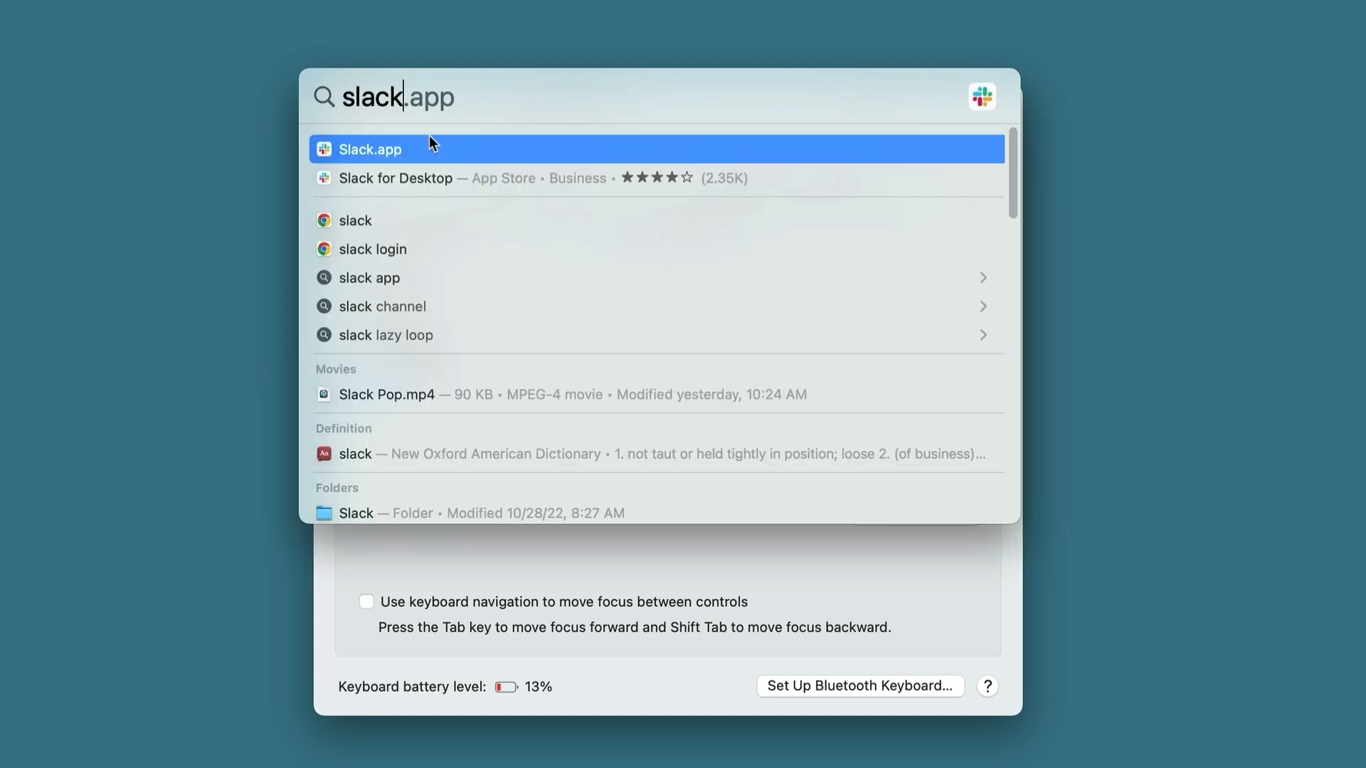
key("BackSpace")
key("BackSpace")
key("BackSpace")
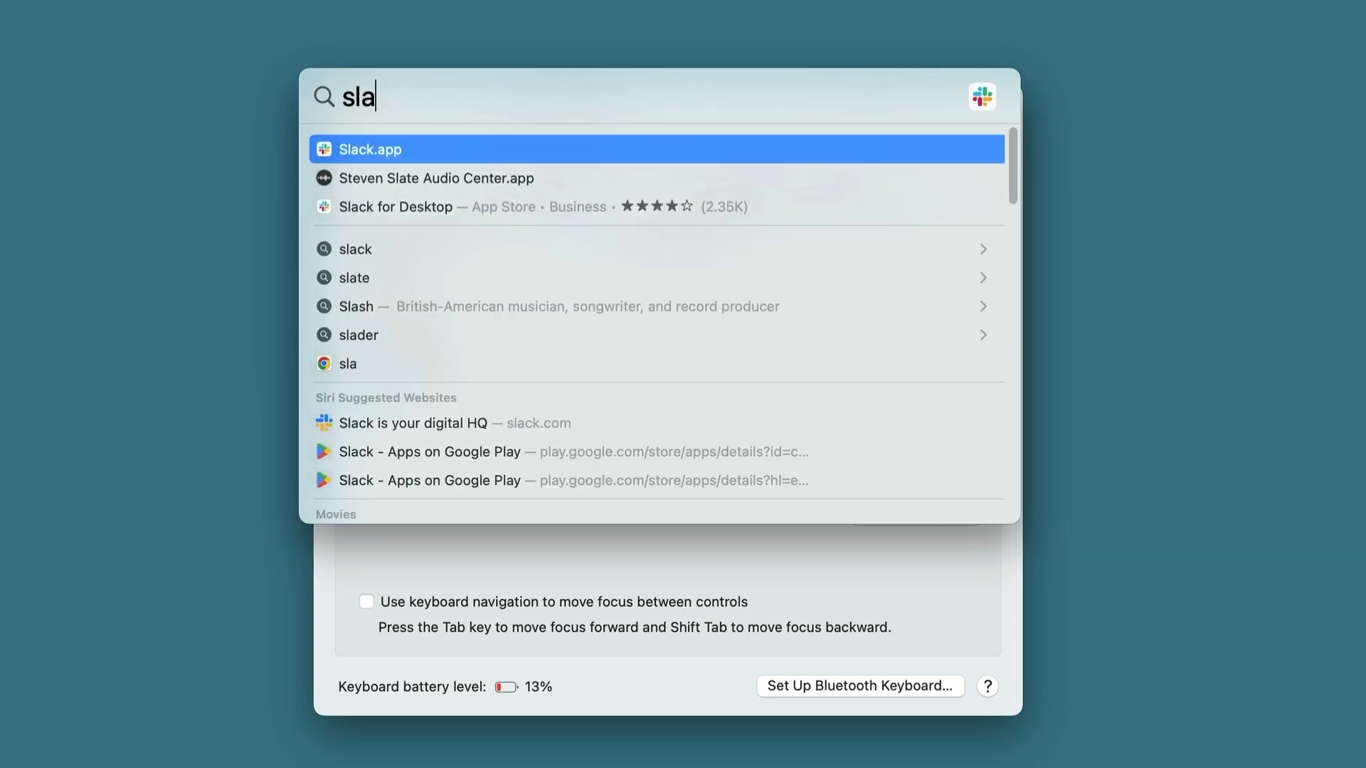
key("BackSpace")
key("BackSpace")
key("BackSpace")
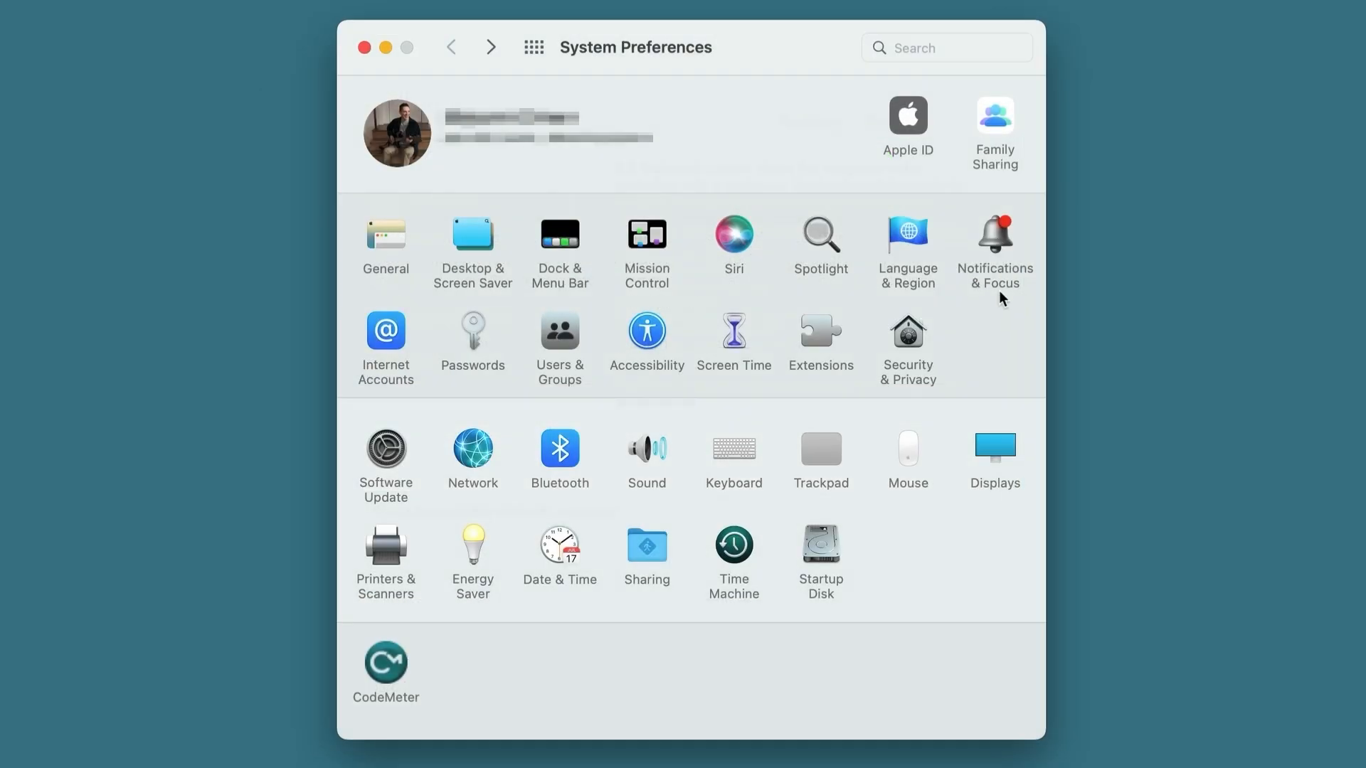
Open the Notifications & Focus preferences and show the notification settings for Slack.
left_click(994, 253)
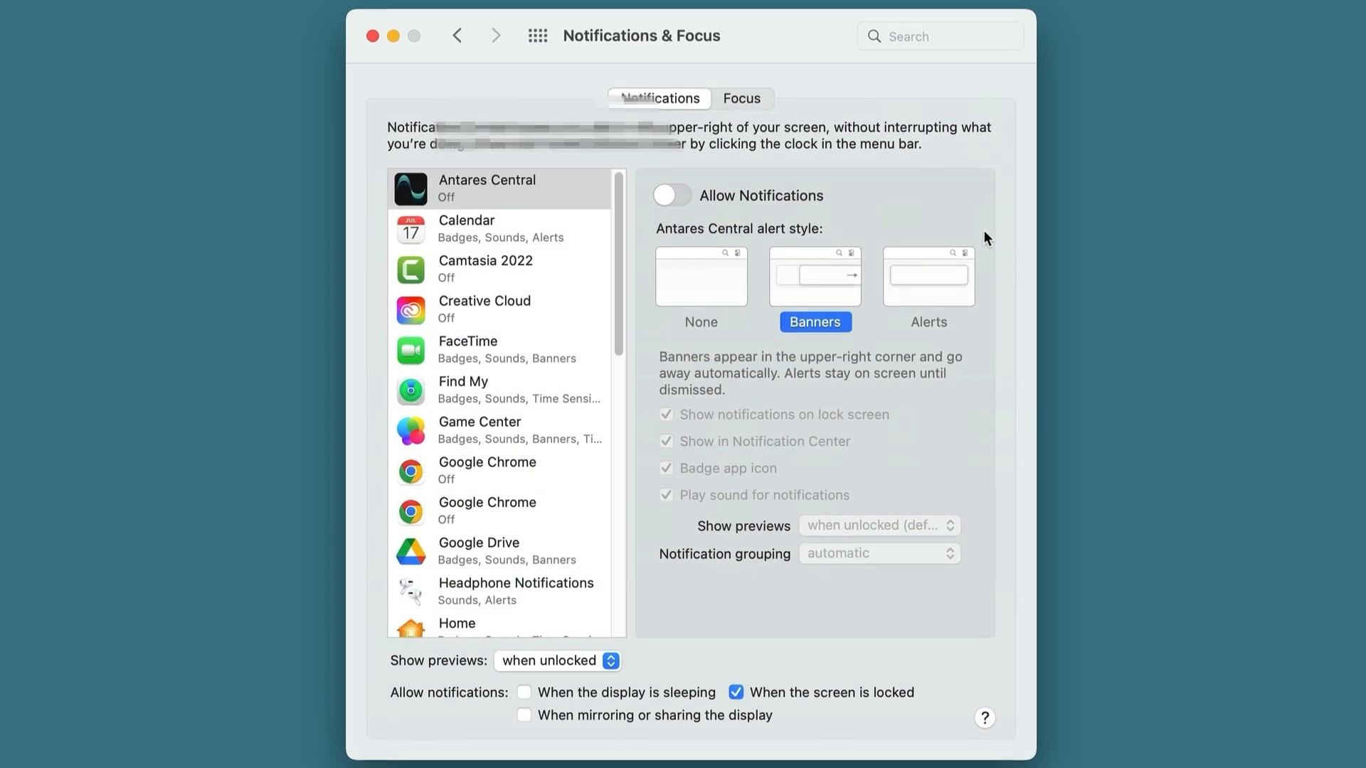
left_click_drag(620, 235, 590, 199)
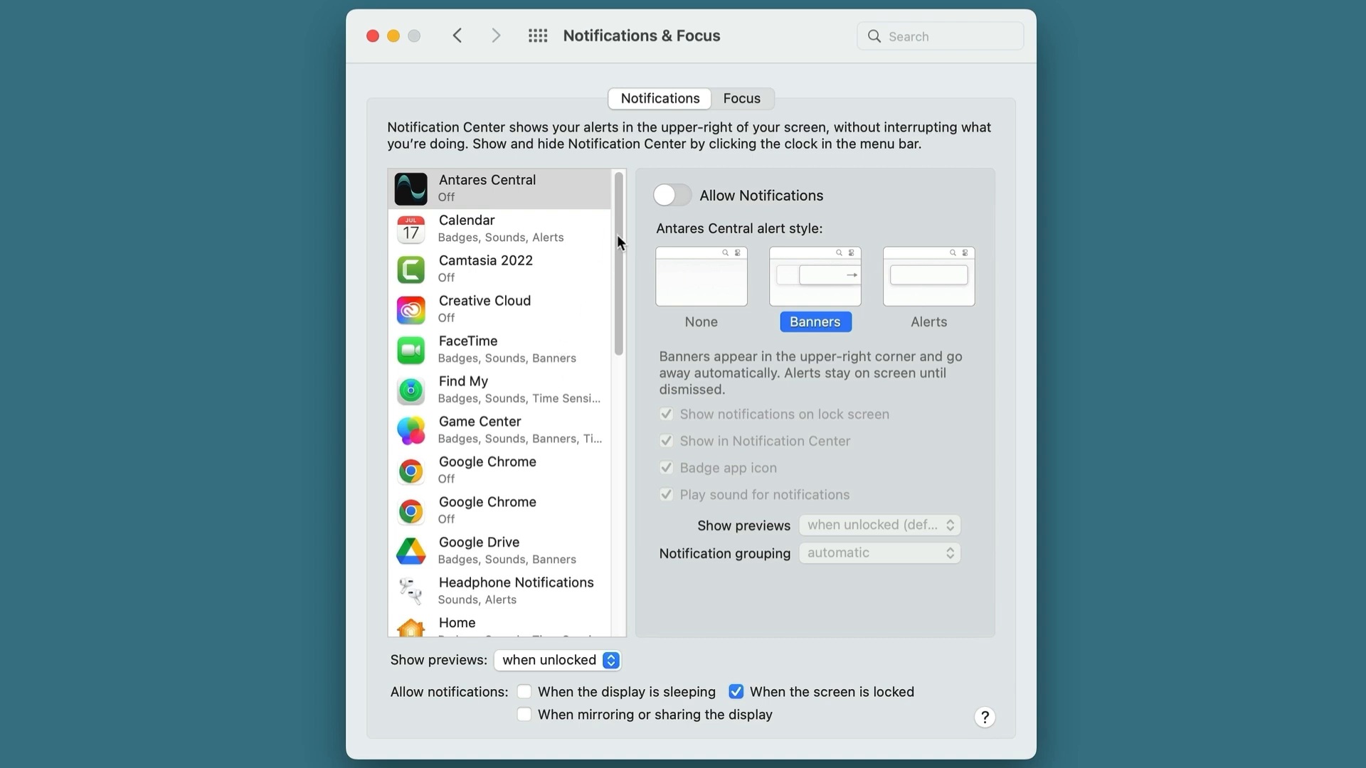
left_click_drag(620, 229, 624, 510)
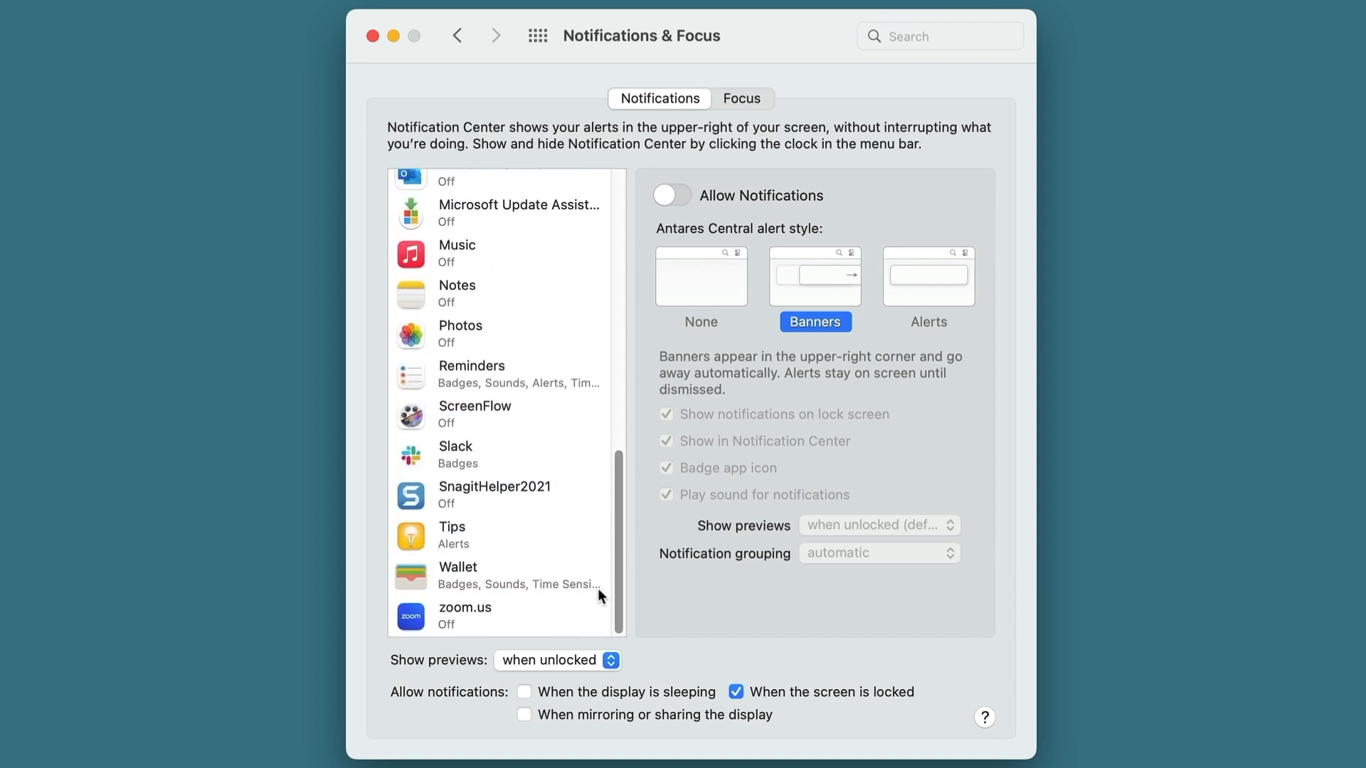
scroll(573, 552, "up", 2)
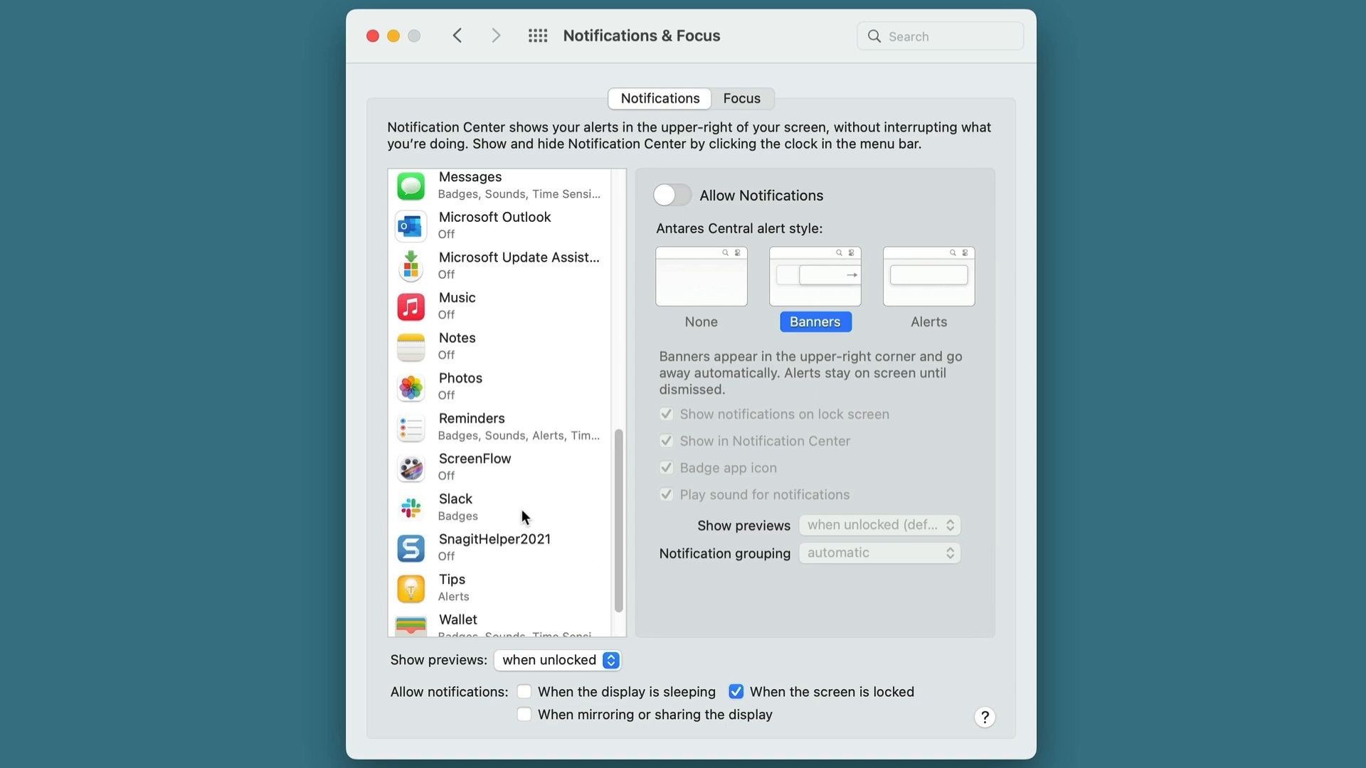
left_click(456, 502)
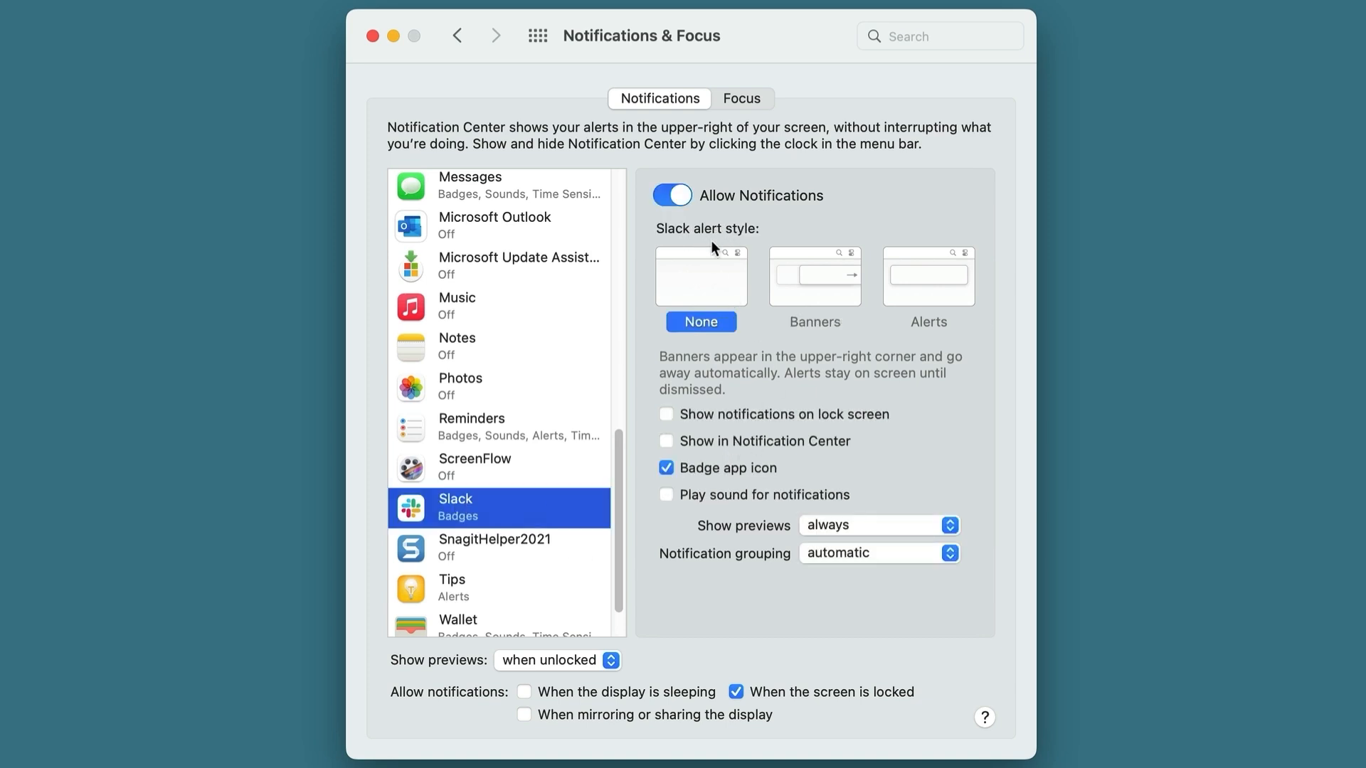
View the preview options for Slack notifications, keep them on always, and go back through the list of apps.
left_click(806, 526)
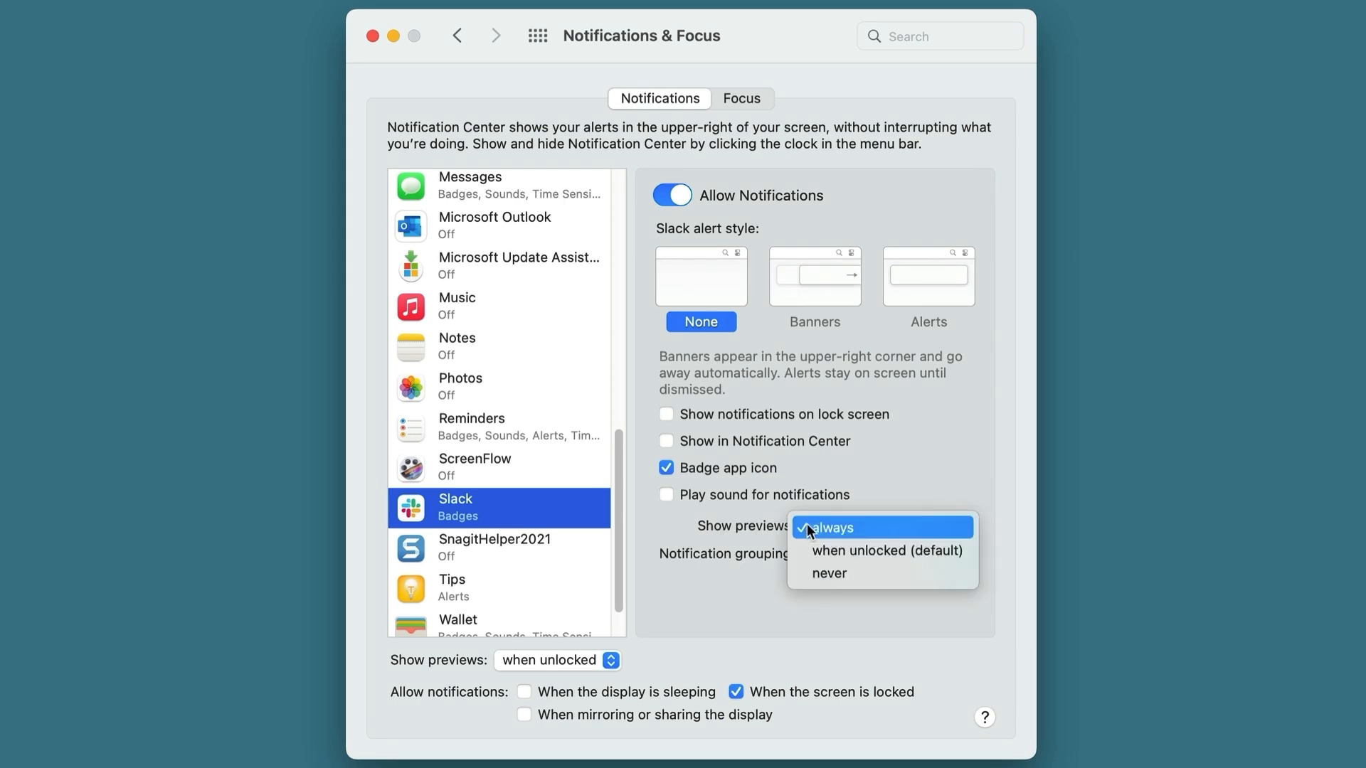
left_click(806, 527)
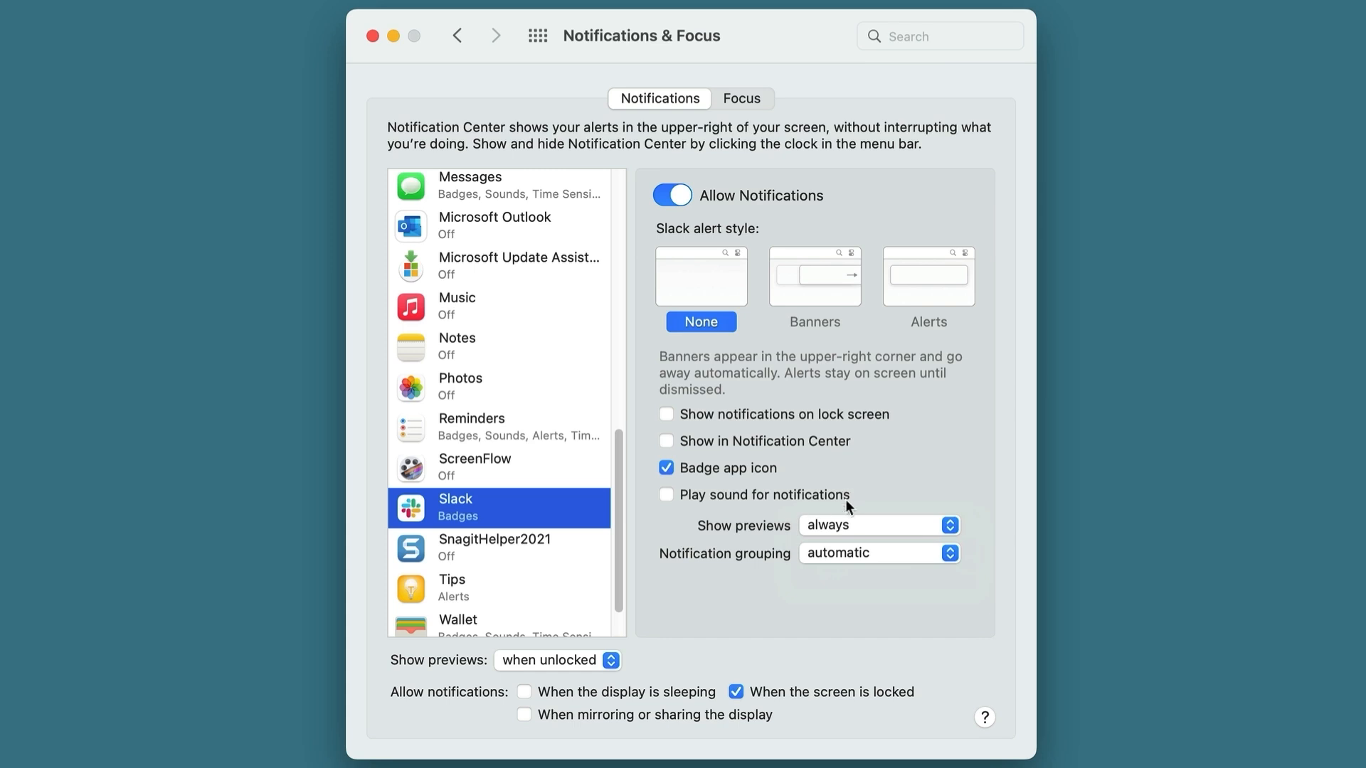
left_click_drag(618, 535, 618, 391)
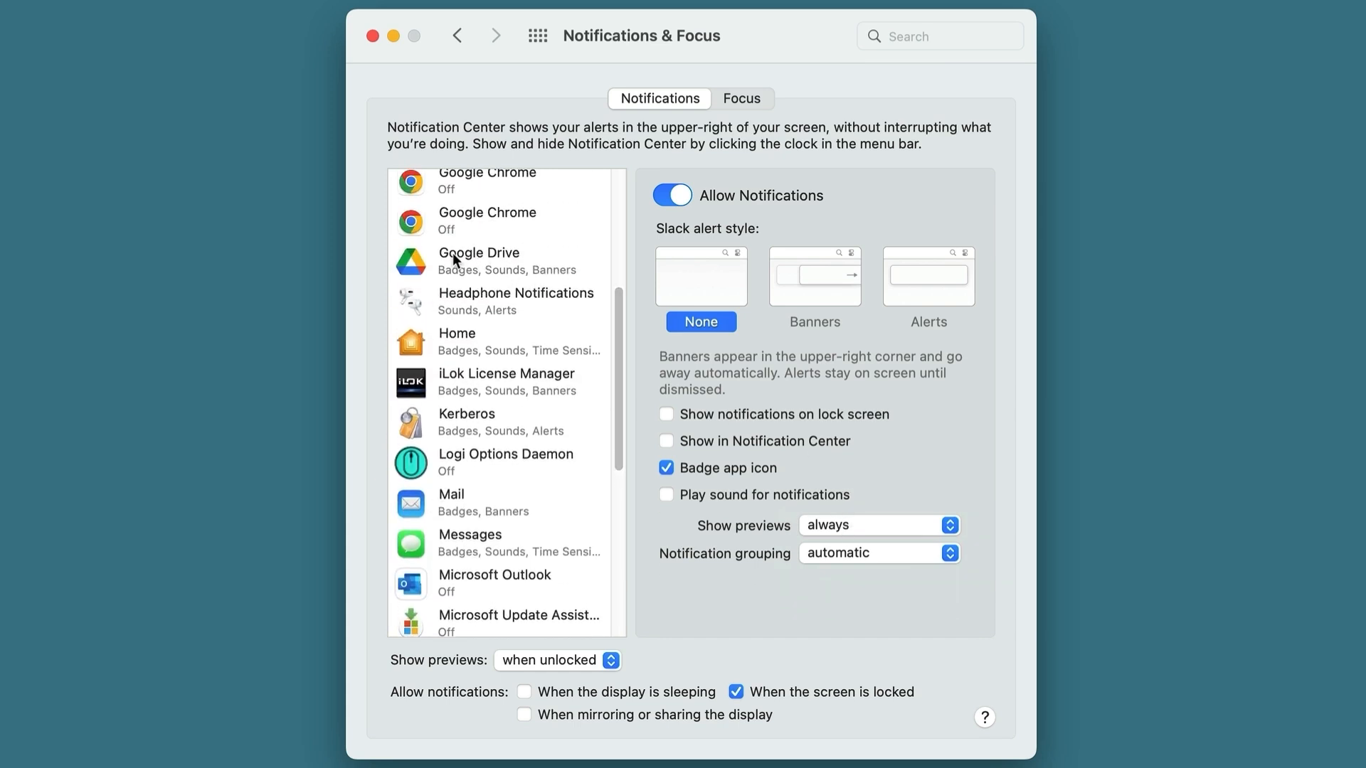
left_click_drag(621, 341, 620, 229)
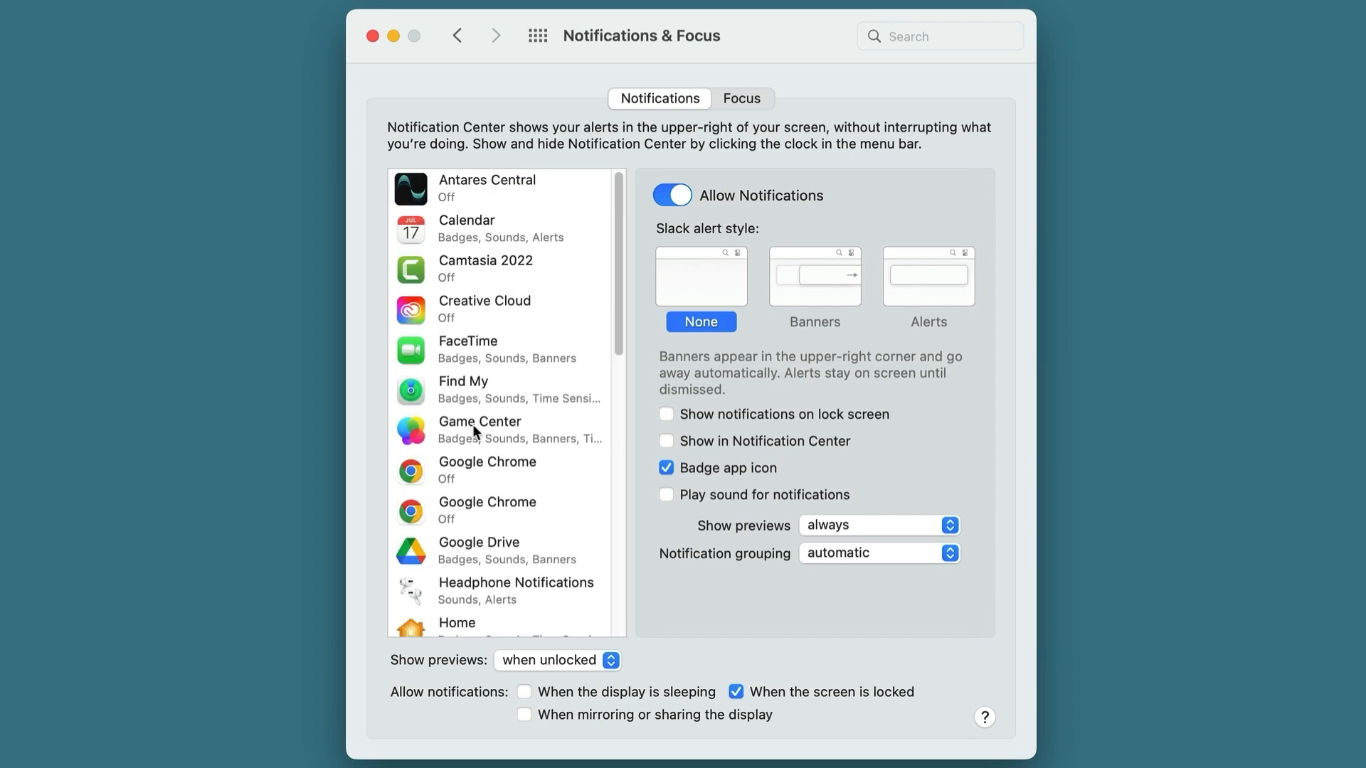
Browse the list of apps with notification settings, and view the Focus options for Do Not Disturb before returning to the list.
scroll(472, 424, "down", 2)
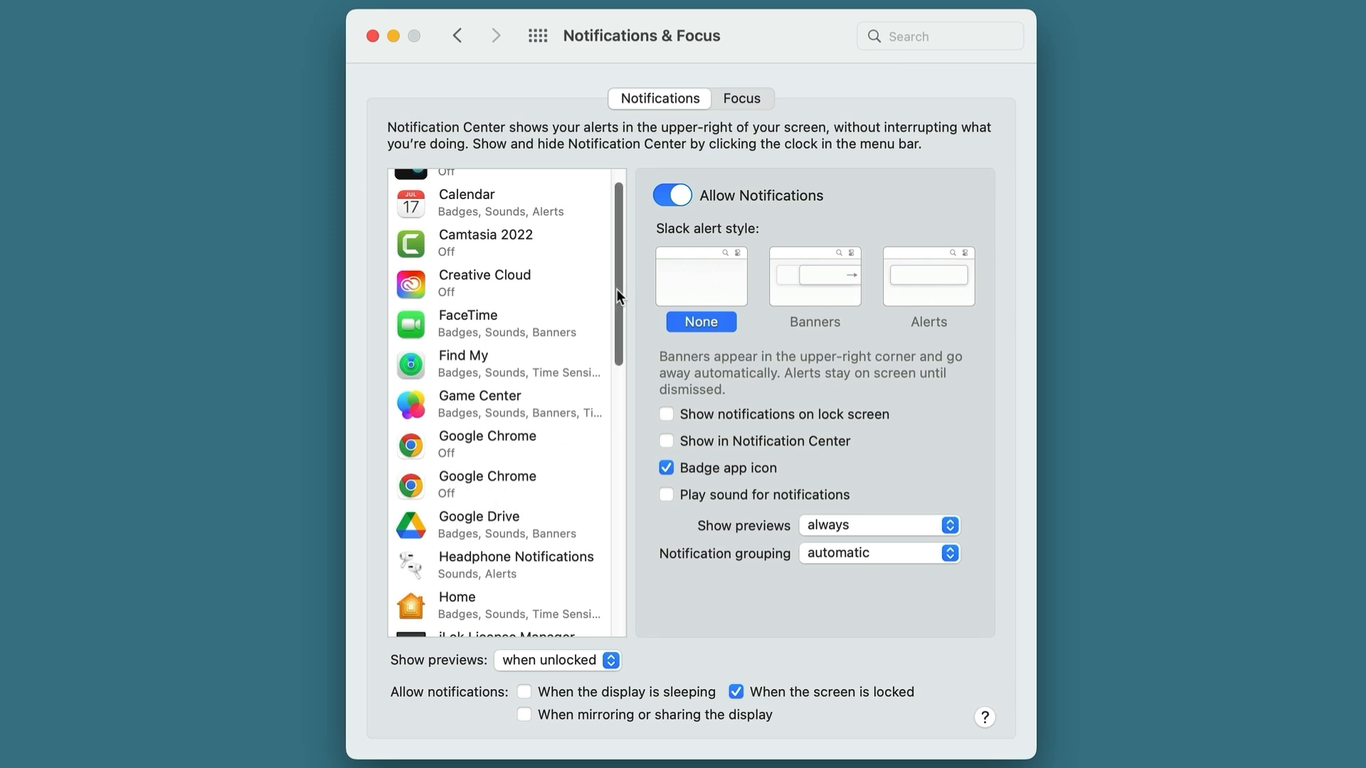
left_click_drag(616, 289, 612, 349)
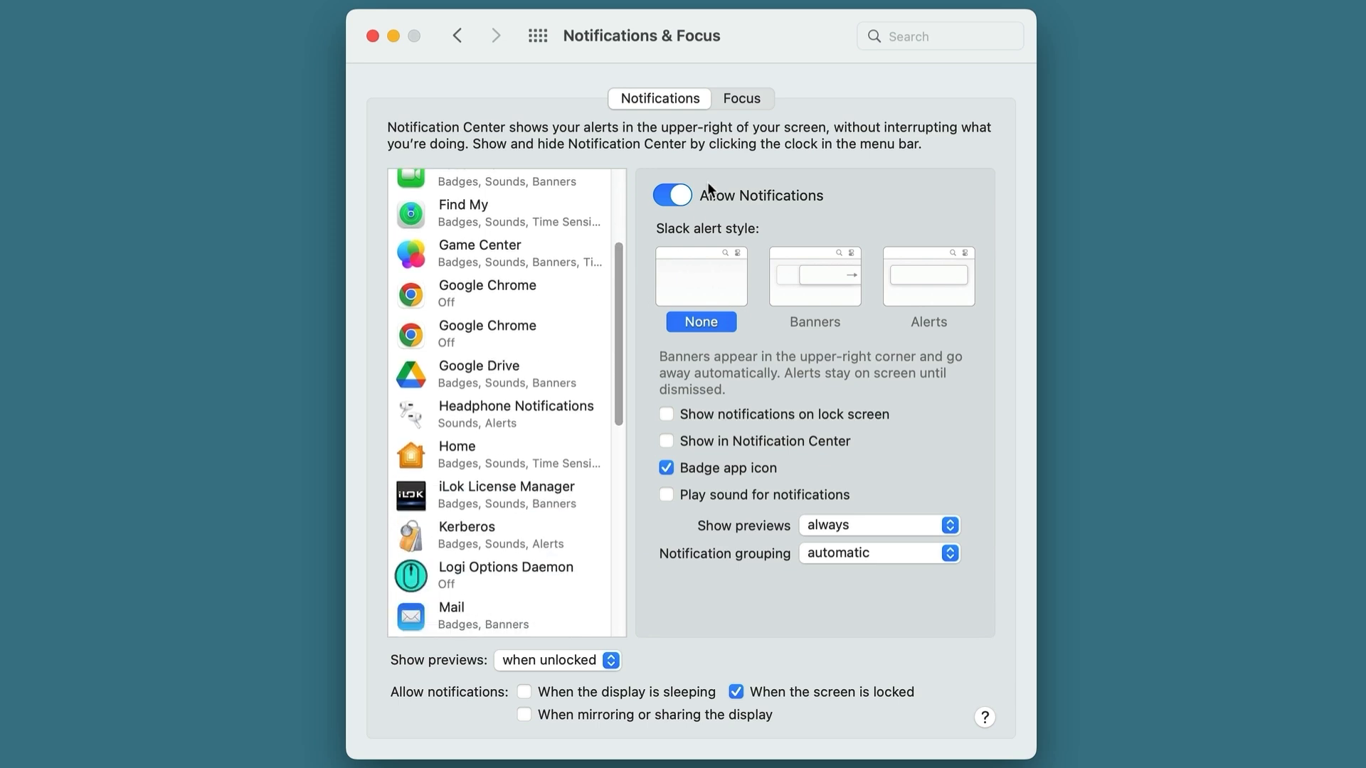
left_click(729, 101)
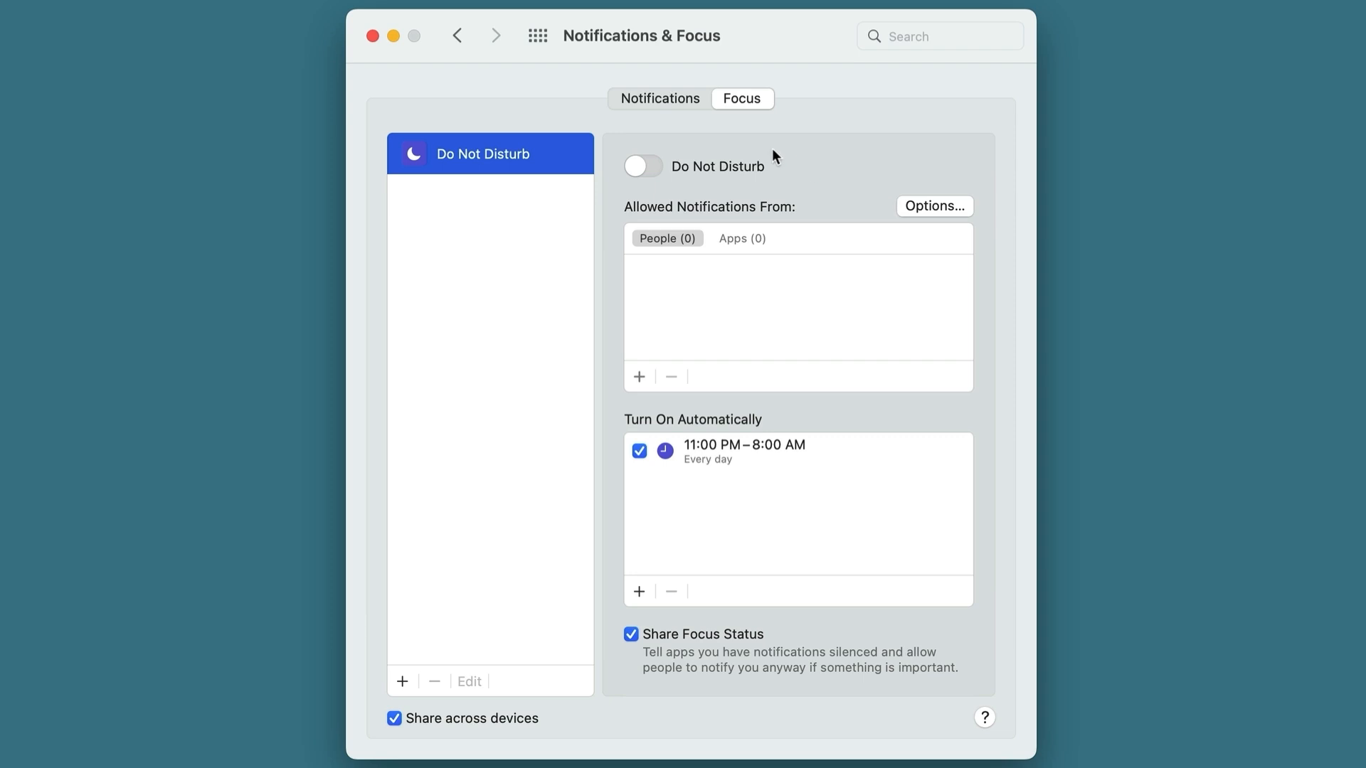
left_click(676, 99)
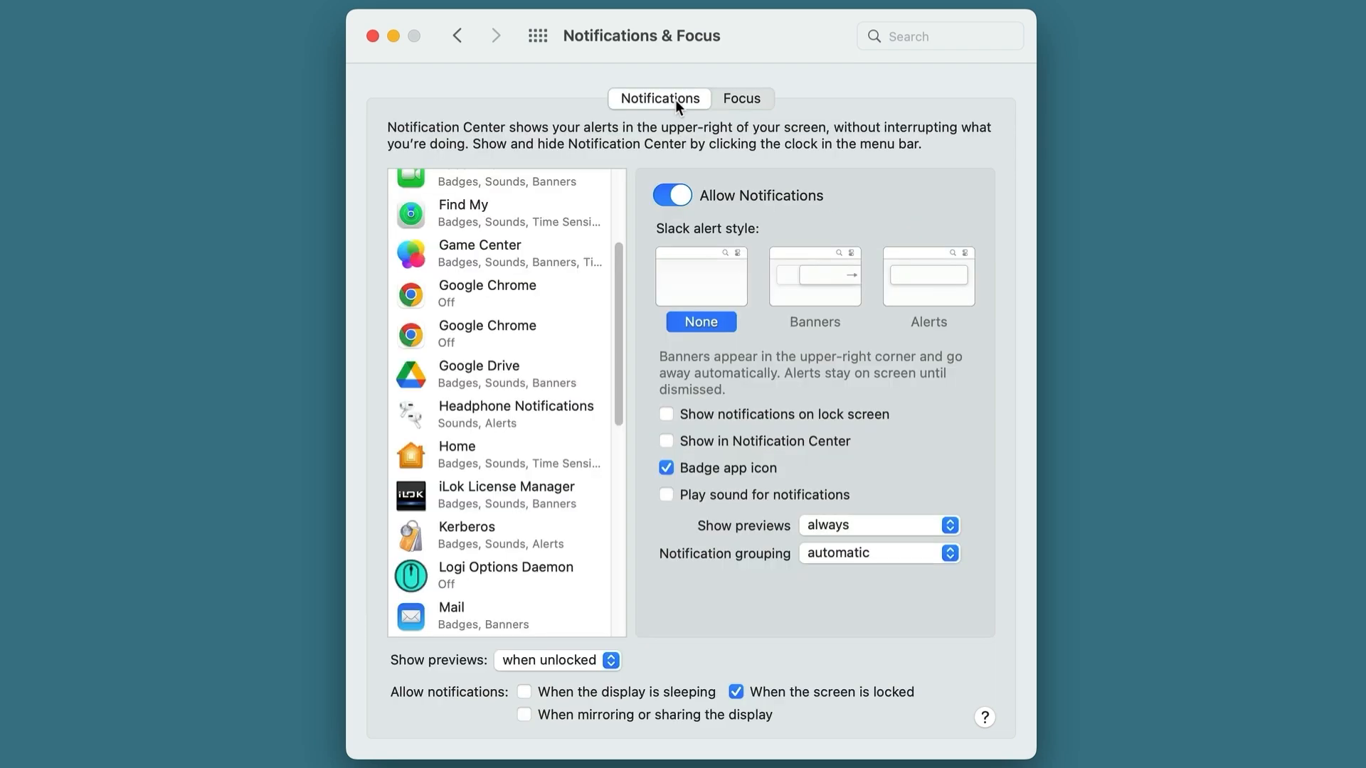
left_click_drag(621, 293, 617, 199)
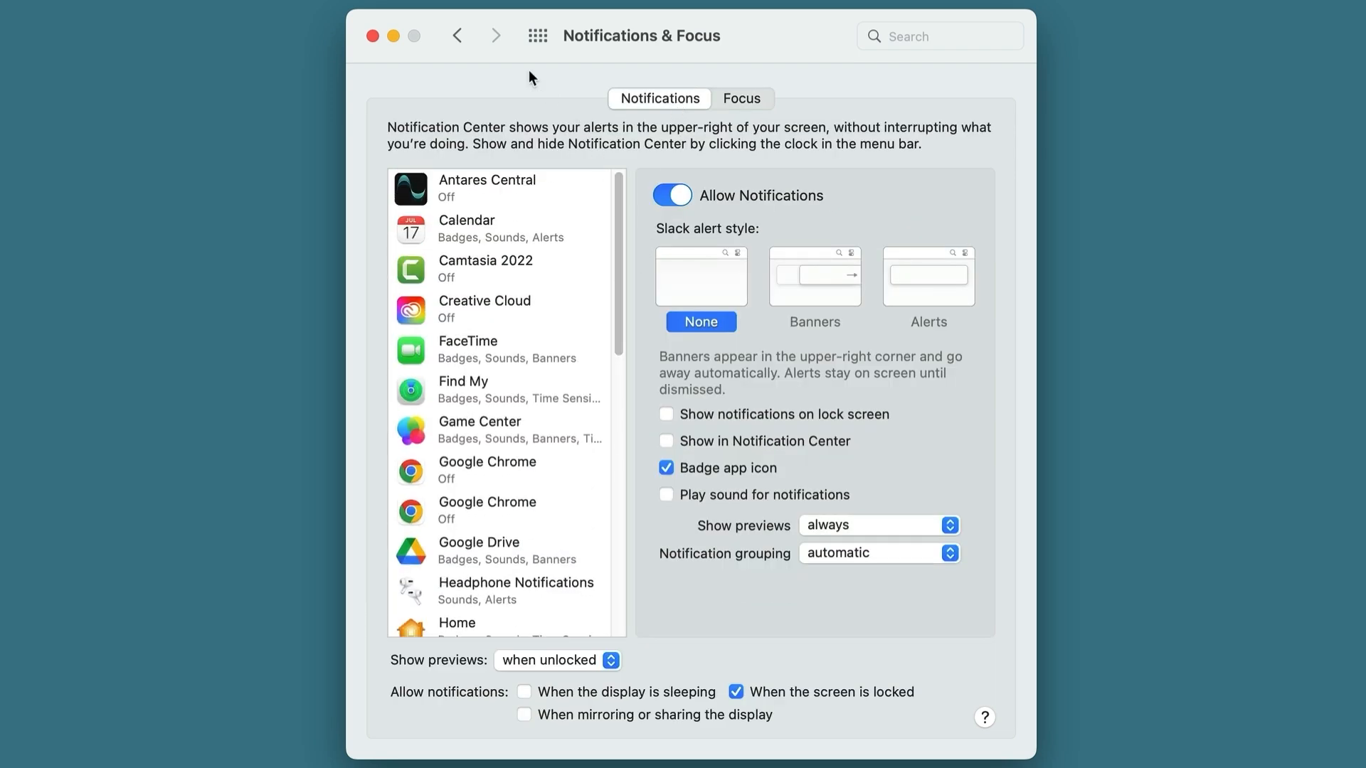
View the Energy Saver power settings and return to the overview of all preferences.
left_click(453, 36)
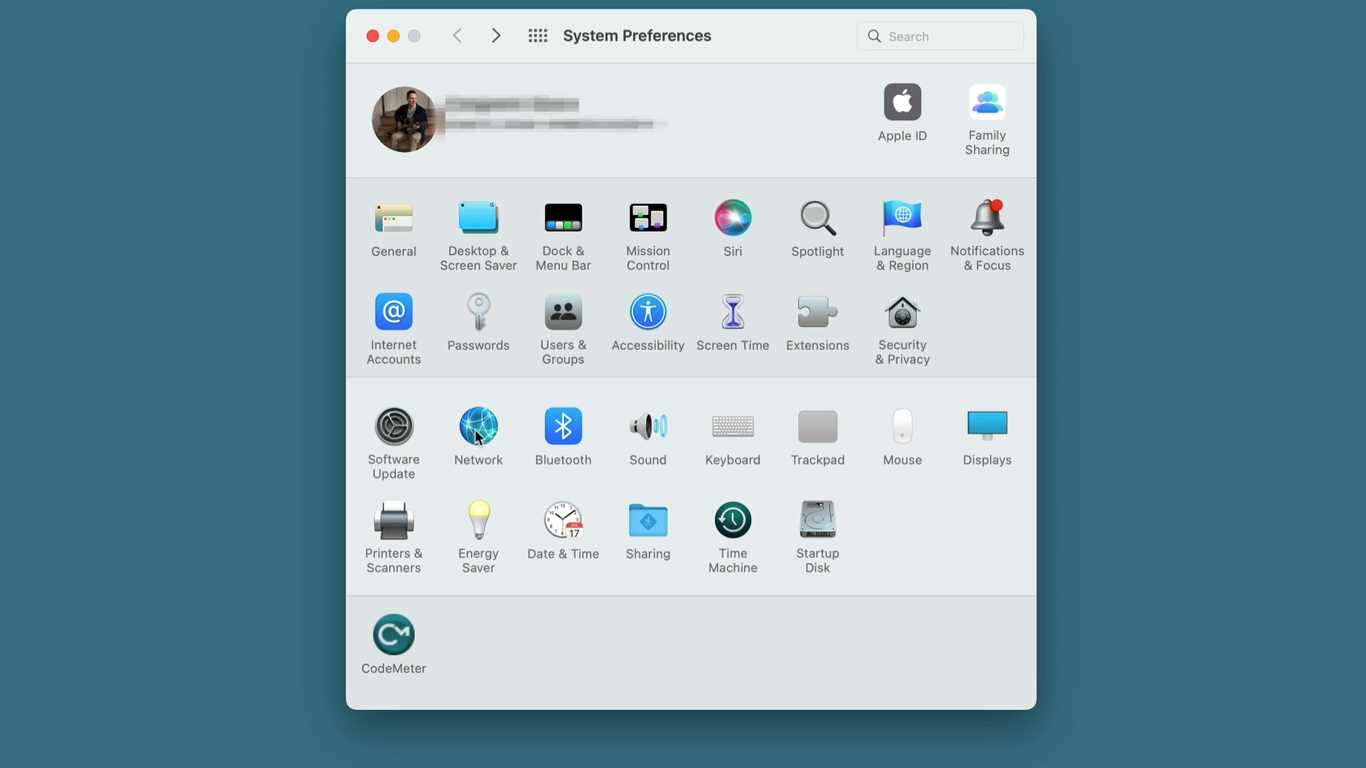
left_click(472, 515)
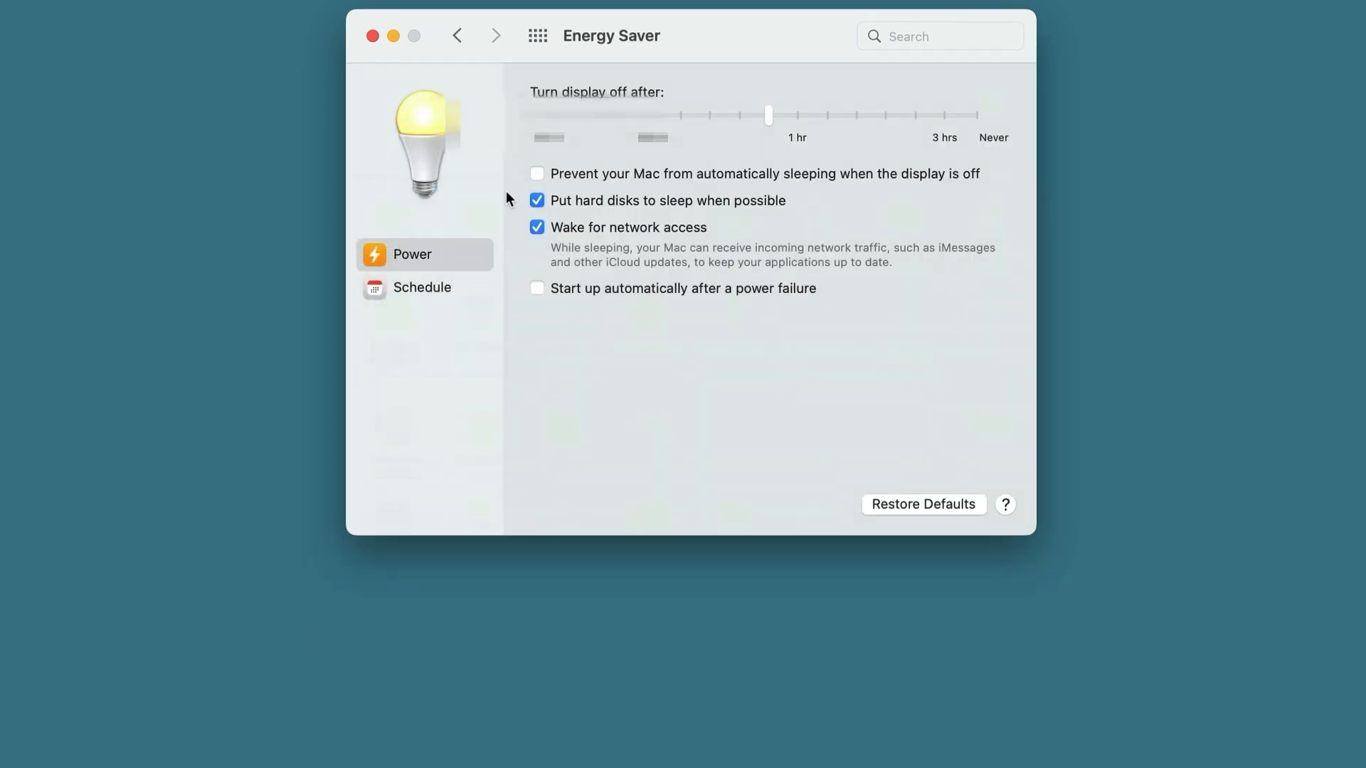
left_click(457, 35)
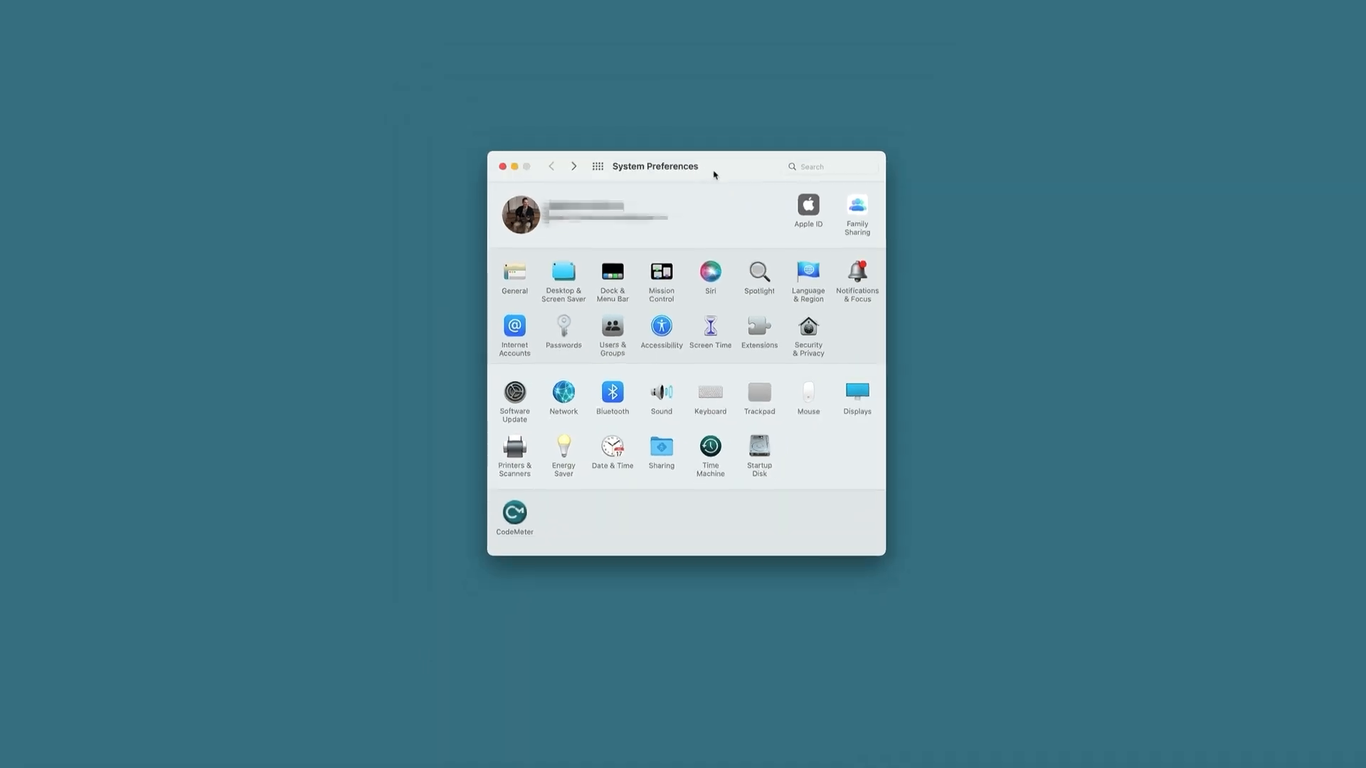
Add a second desktop in Mission Control and move the System Preferences window onto Desktop 2.
key("ctrl+Up")
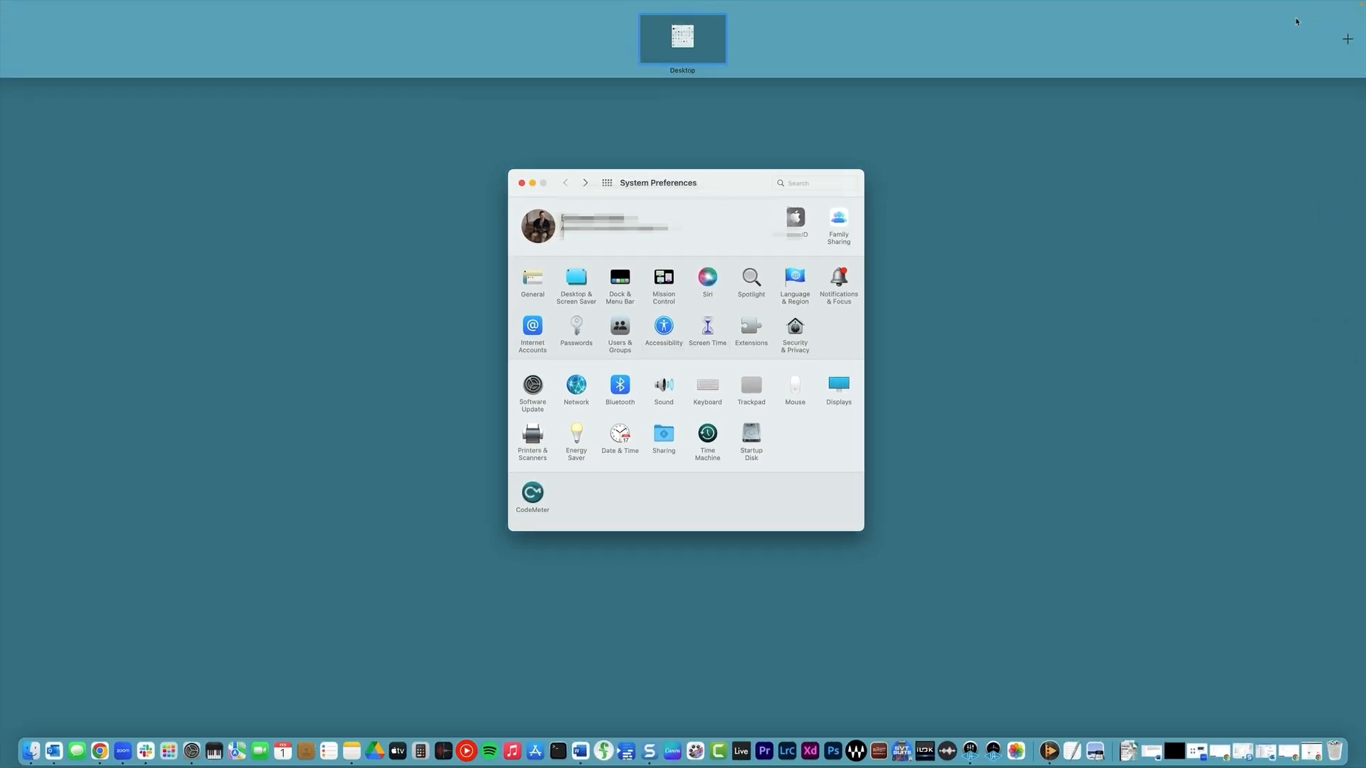
left_click(1347, 39)
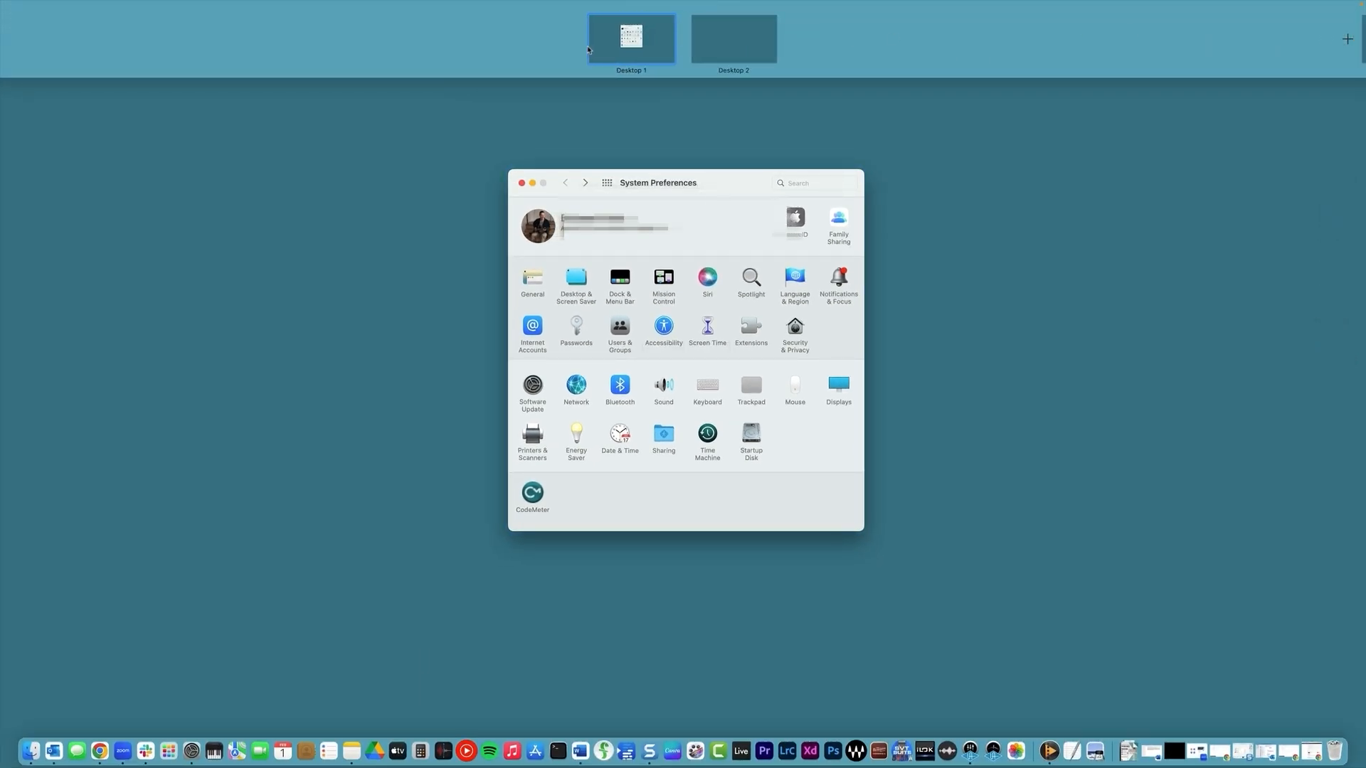
left_click_drag(749, 363, 726, 51)
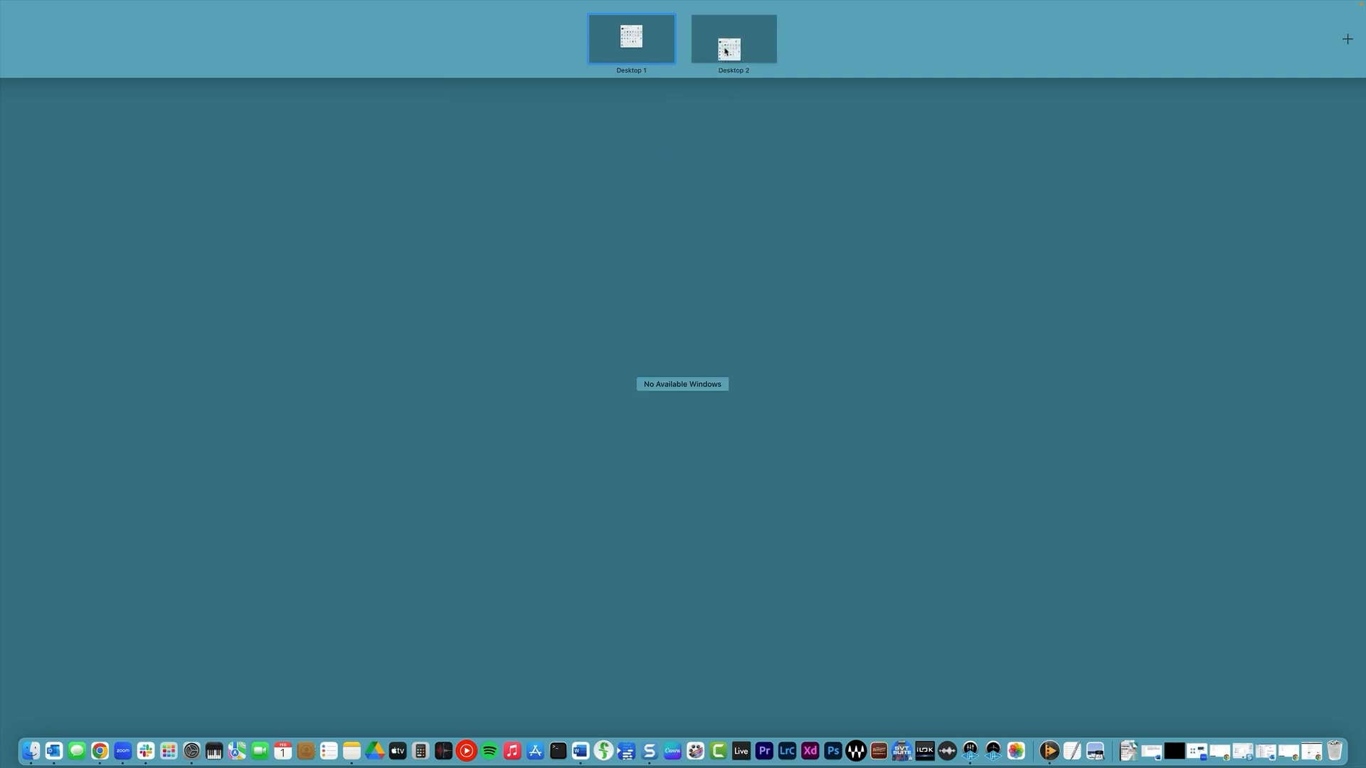
Open Desktop 2, switch over to Desktop 1, and return to Desktop 2.
left_click(725, 51)
key("ctrl+Left")
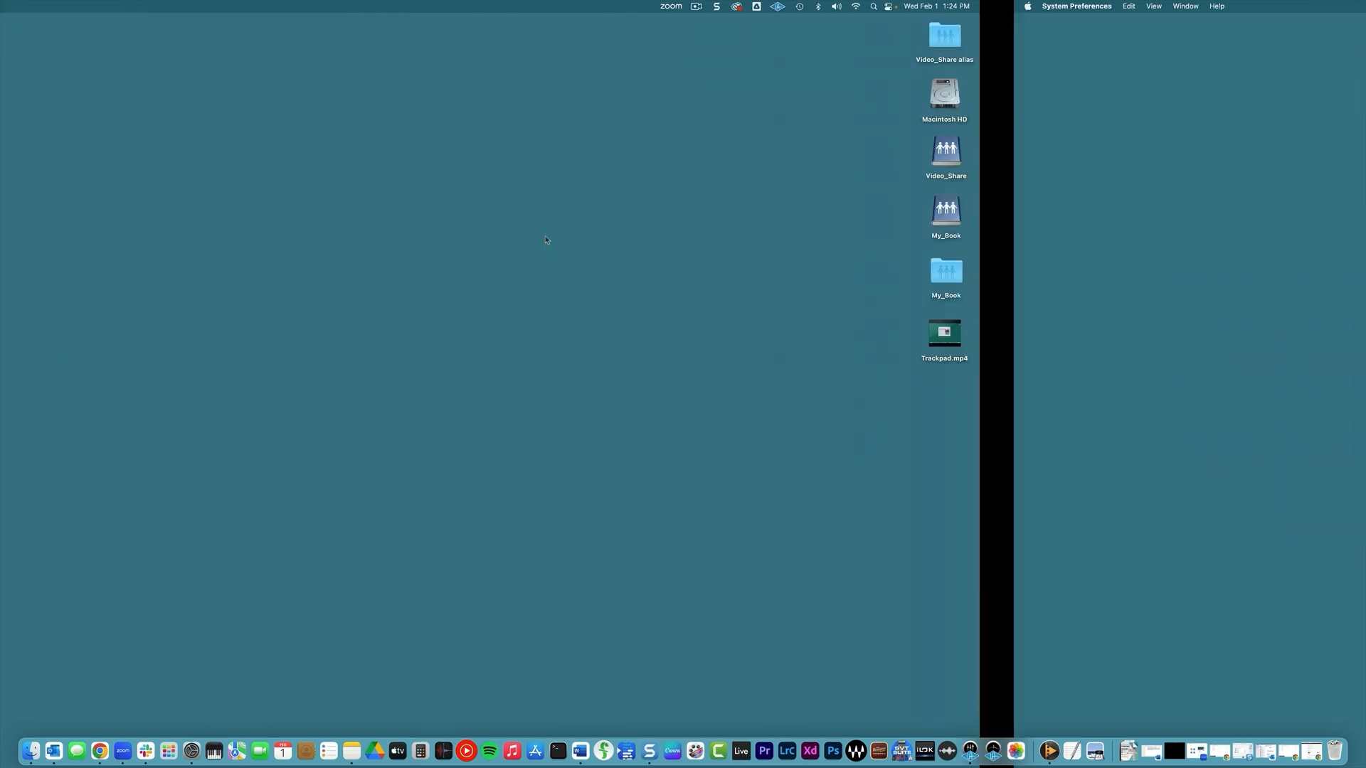
key("ctrl+Right")
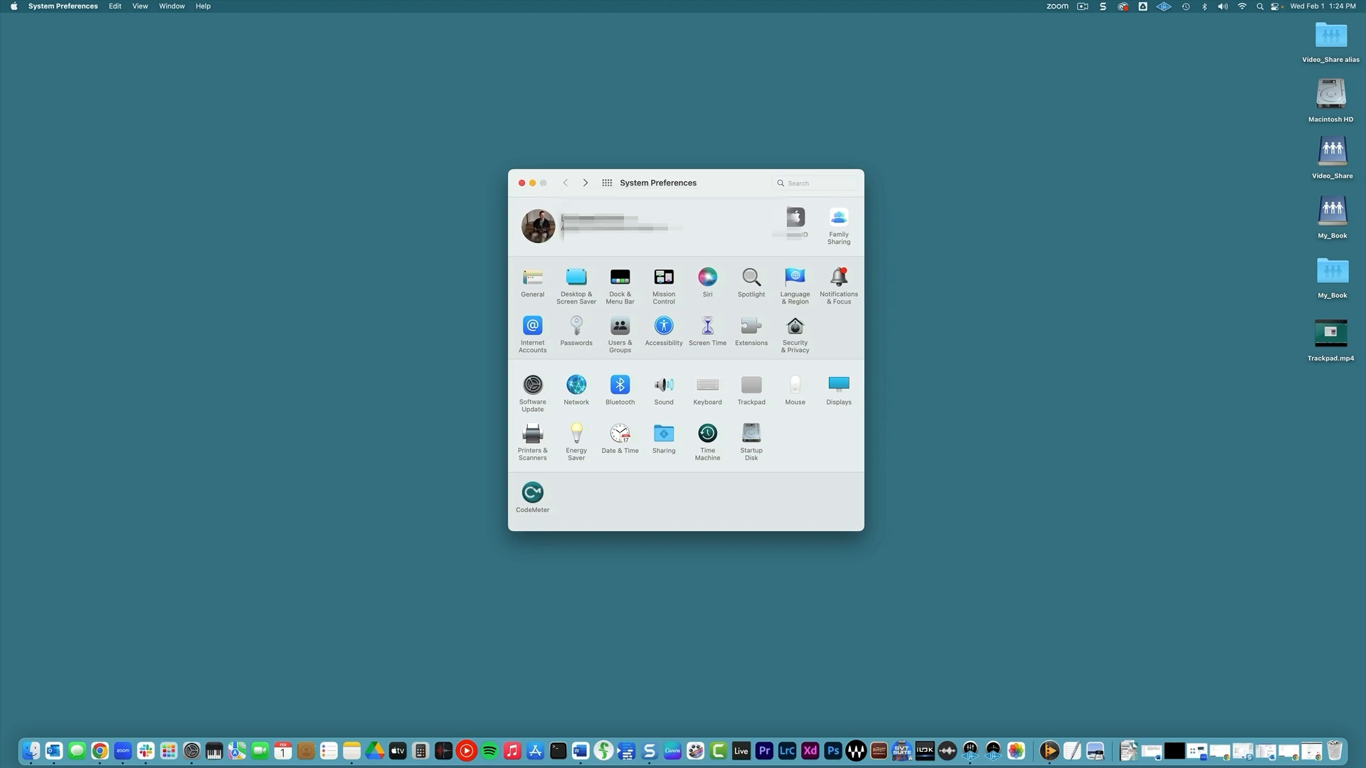
Move the System Preferences window back to Desktop 1 in Mission Control and open that desktop.
key("ctrl+Up")
left_click_drag(662, 228, 651, 61)
left_click(651, 61)
View the Trackpad preferences and return to the overview of all preferences.
left_click(752, 387)
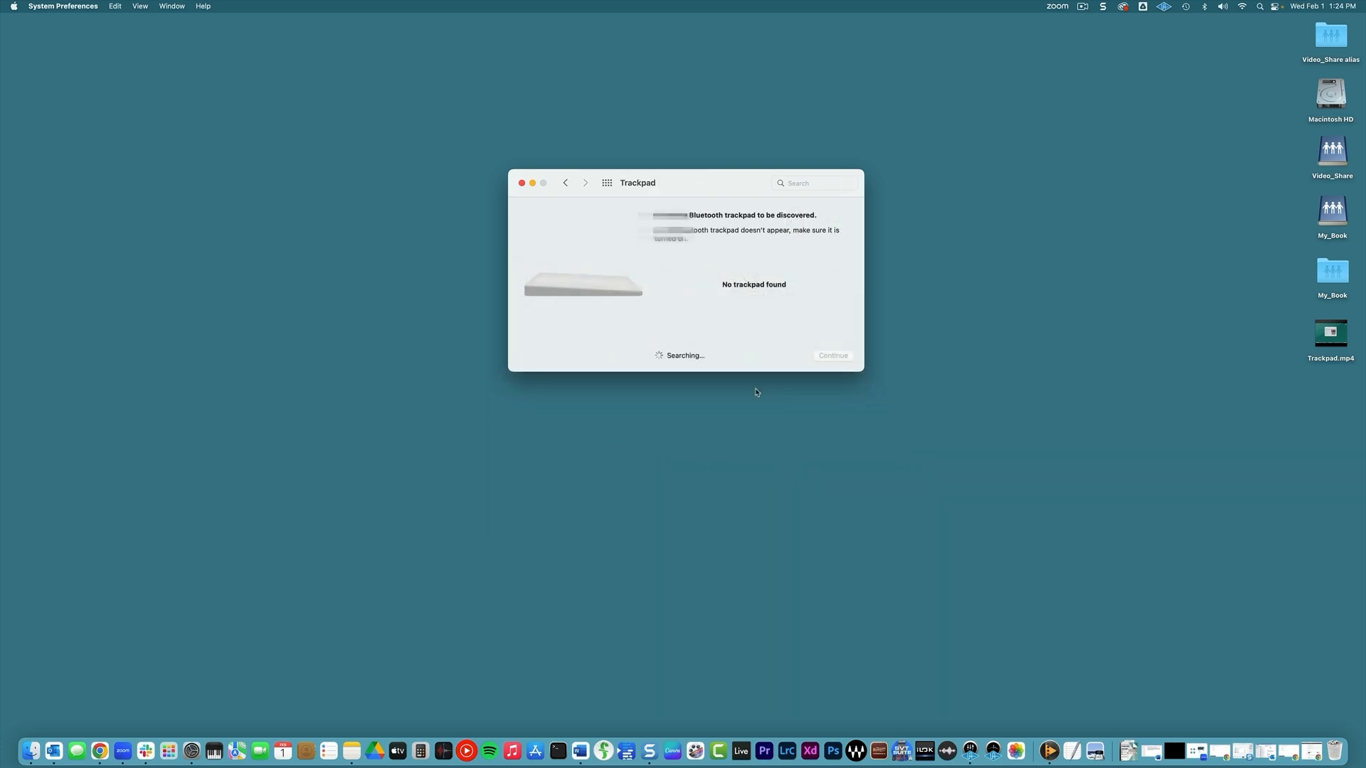
left_click(565, 183)
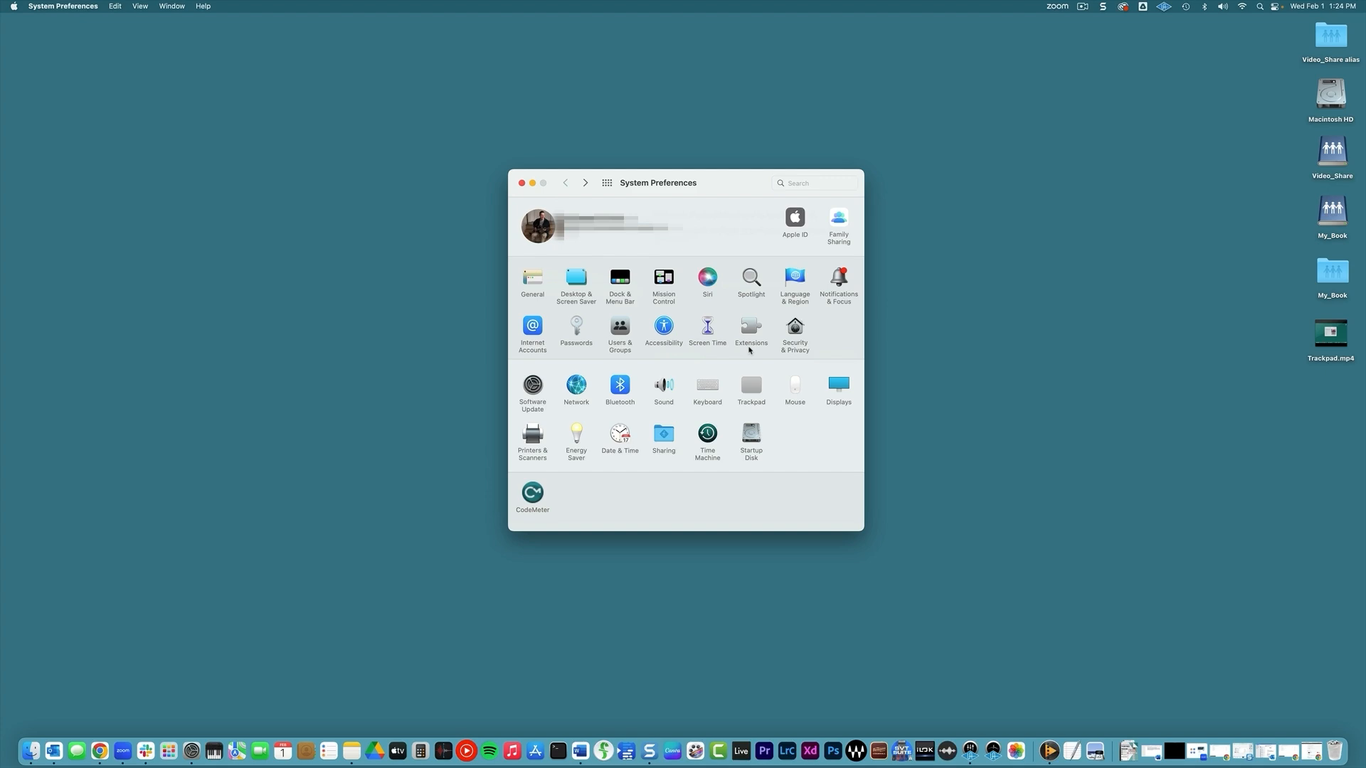